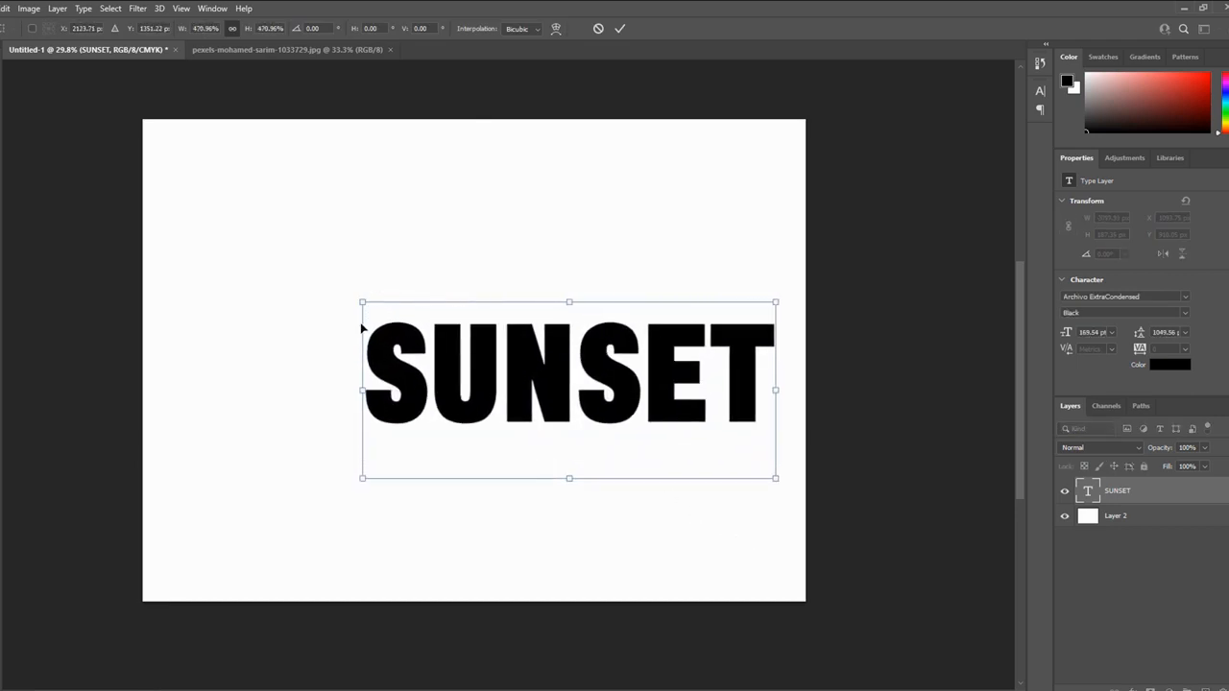
Step: Scale the SUNSET text up to about 694% so it nearly spans the canvas and centre it on the canvas
left_click_drag(362, 301, 191, 161)
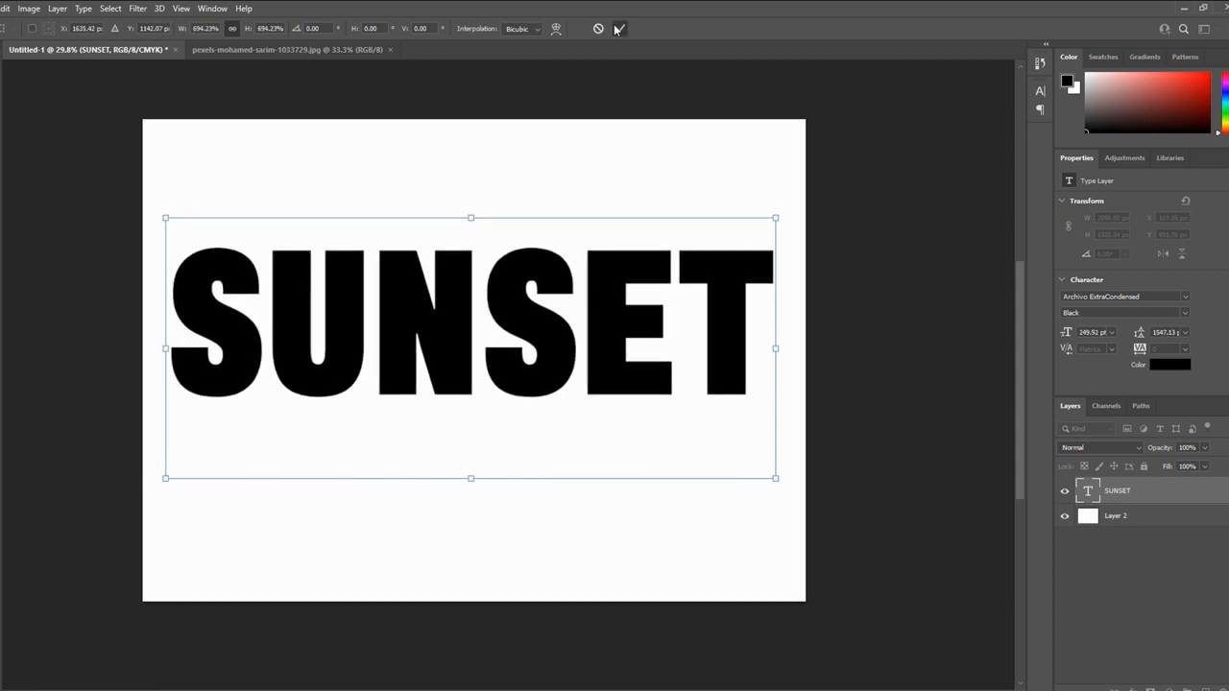
left_click(619, 29)
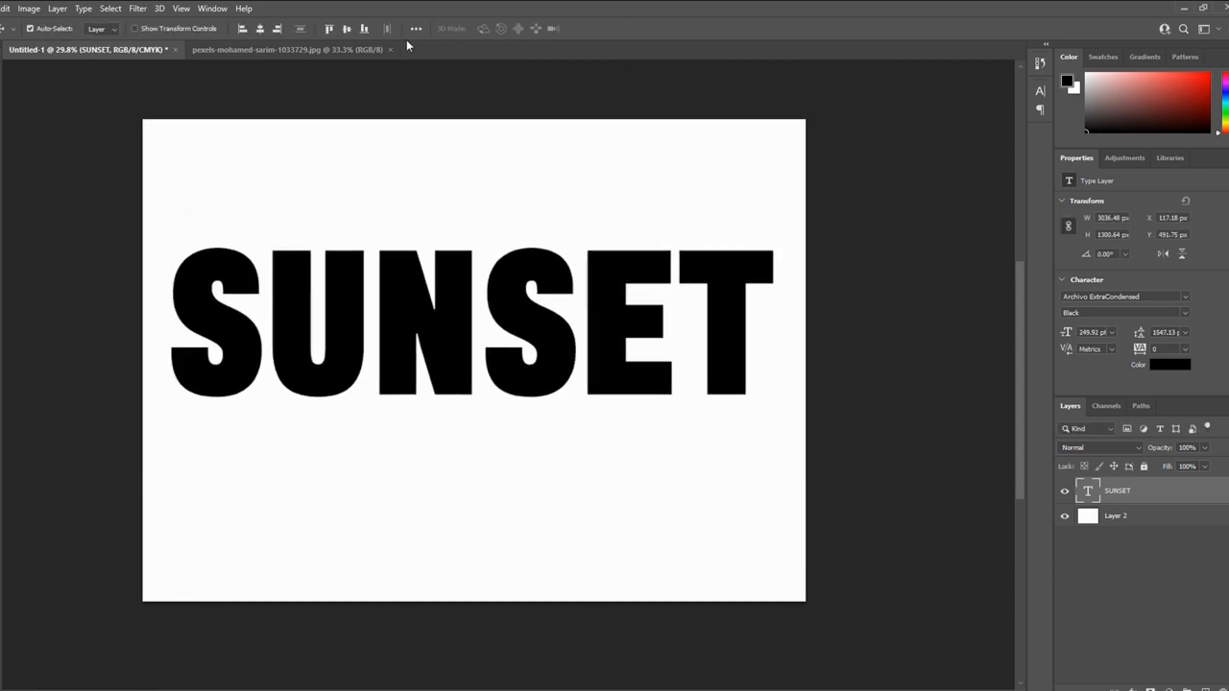
left_click(342, 27)
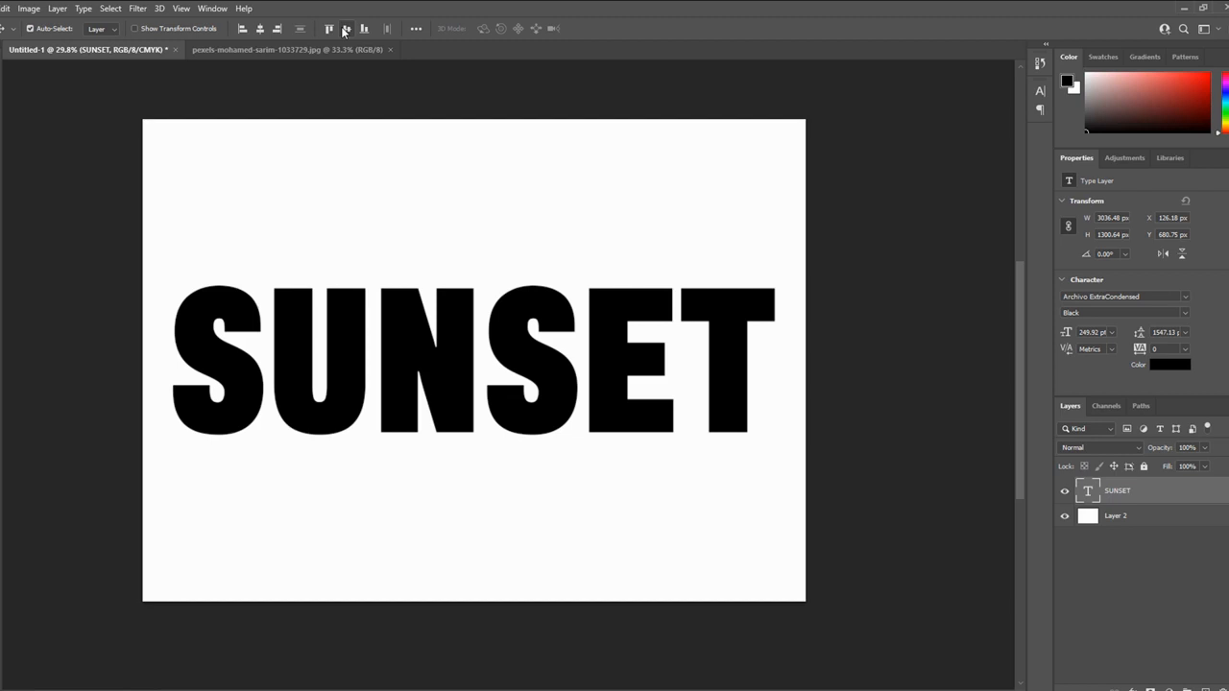
Step: Unlock the background of the palm-road sunset photo and copy it into the Untitled-1 document
left_click(285, 47)
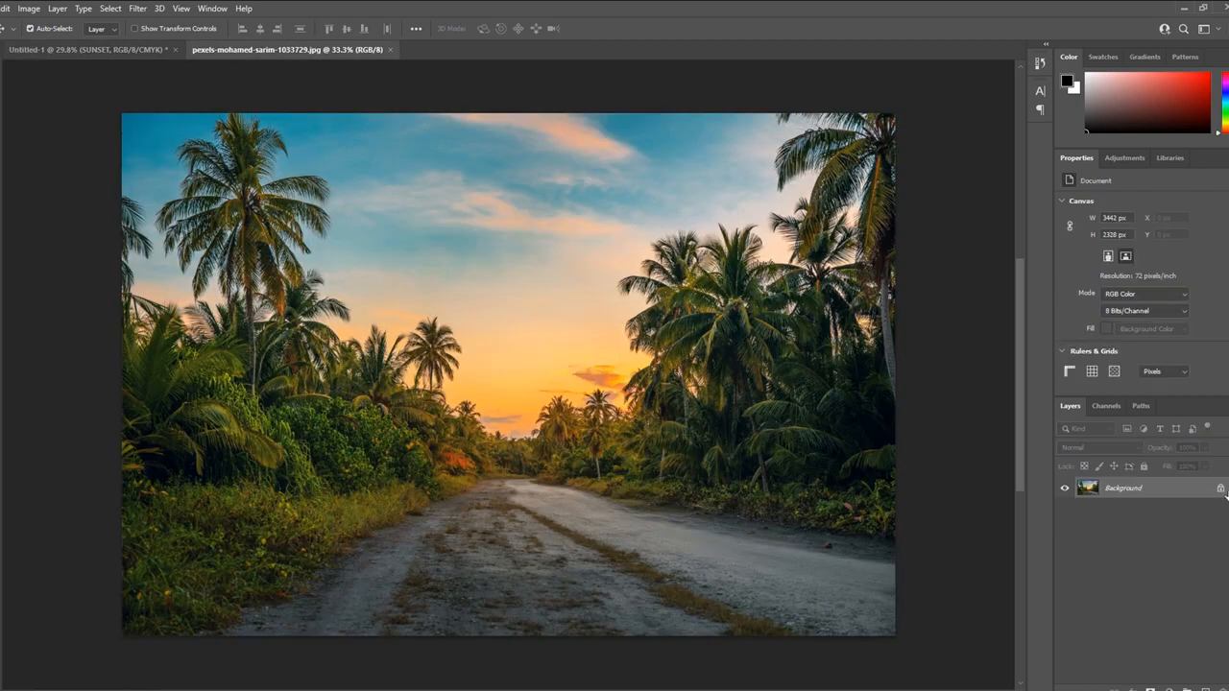
left_click(1221, 489)
left_click_drag(645, 409, 506, 274)
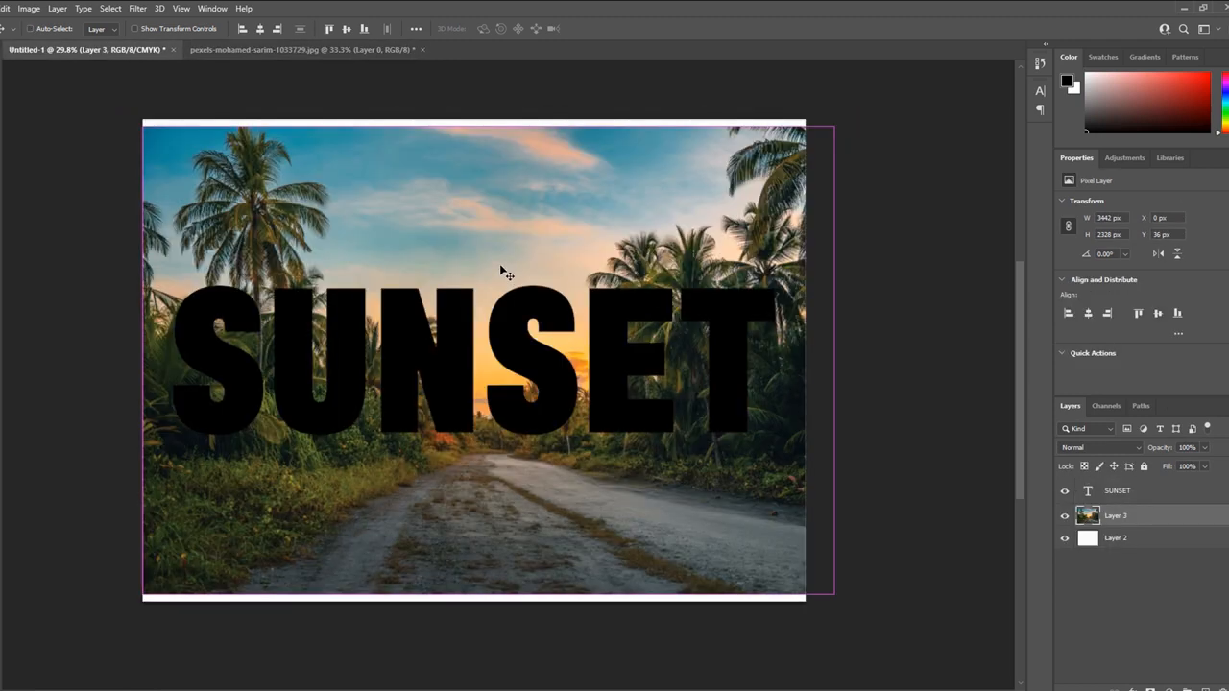
Step: Scale the photo to about 89% and position it so it covers the width of the SUNSET text
key("ctrl+t")
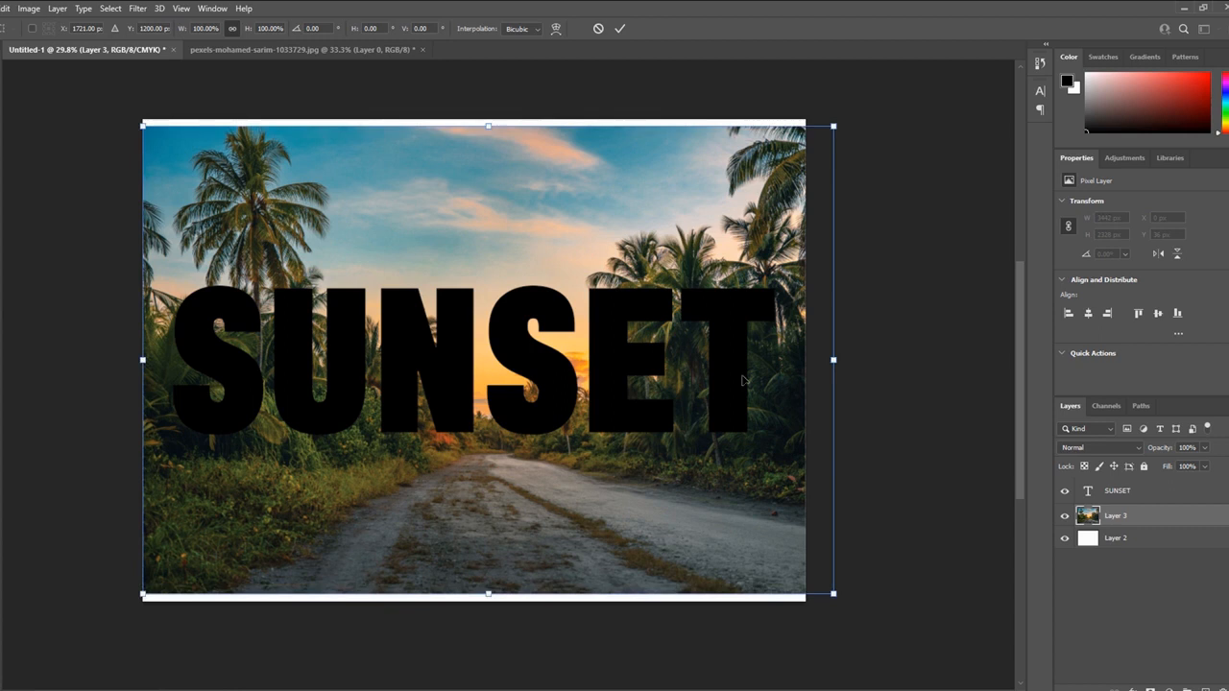
key("ctrl+0")
left_click_drag(827, 565, 783, 534)
left_click_drag(263, 186, 280, 200)
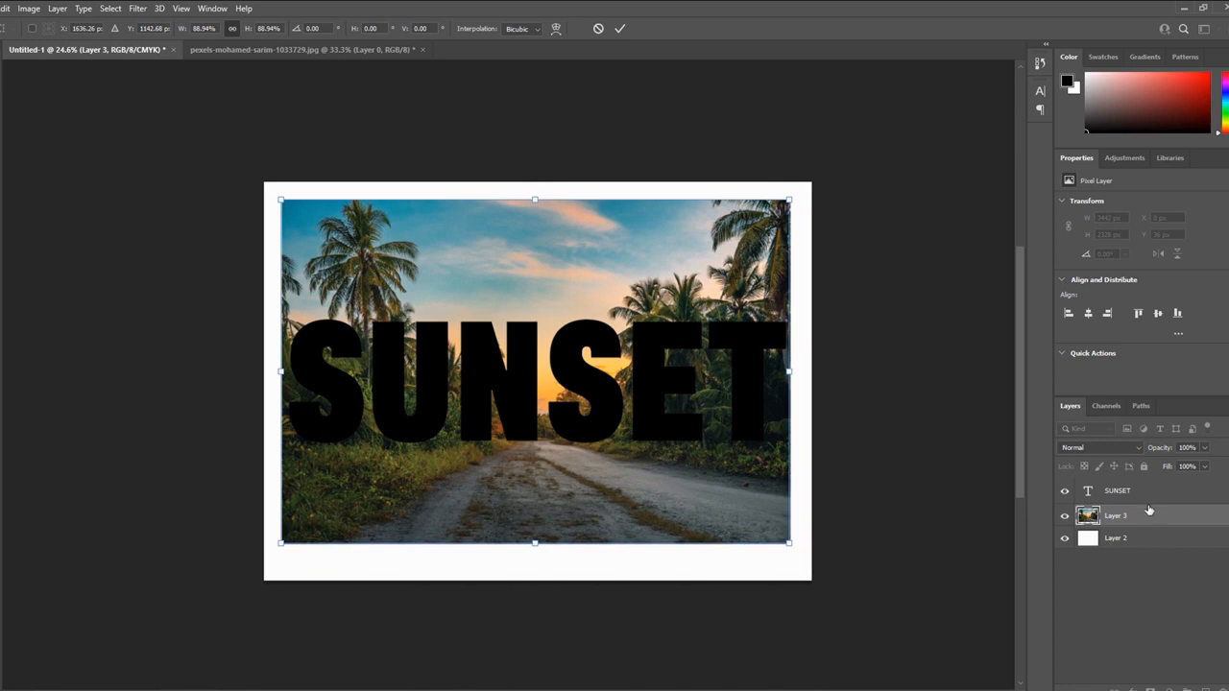
key("Return")
Step: Place the photo layer above the SUNSET text layer and clip it to the text
left_click_drag(1148, 509, 1146, 485)
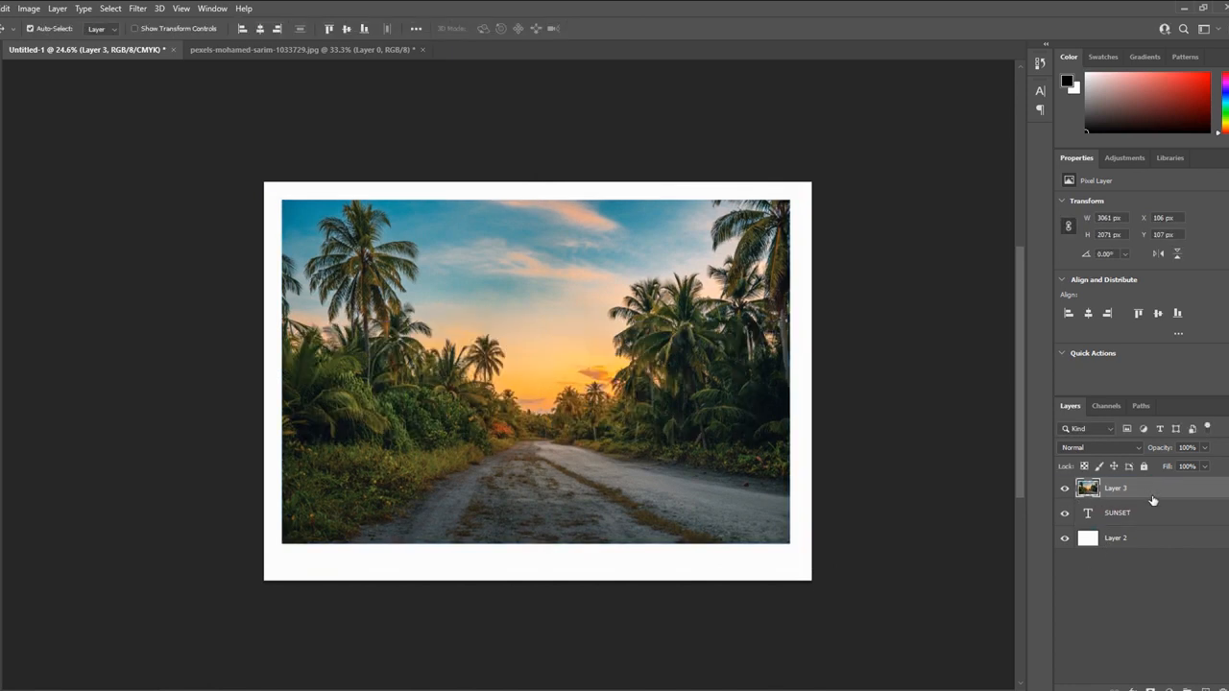
left_click(1152, 500, "alt")
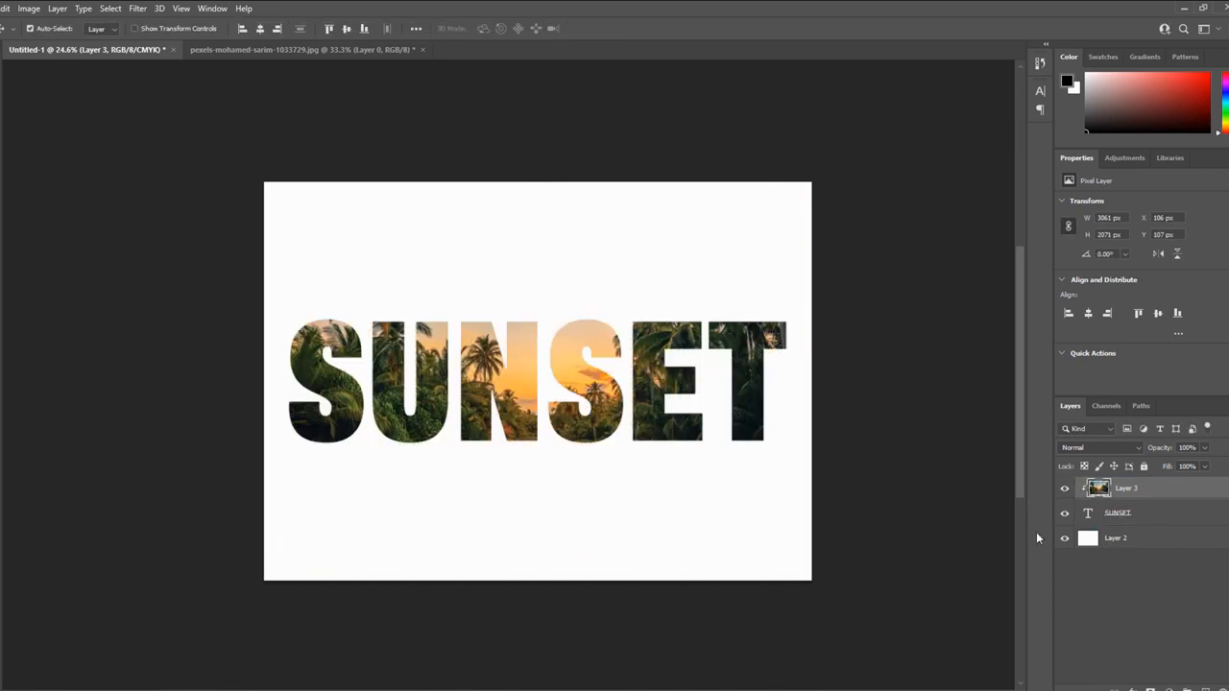
Step: Fill the bottom layer, Layer 2, with black
left_click(1093, 543)
key("alt+BackSpace")
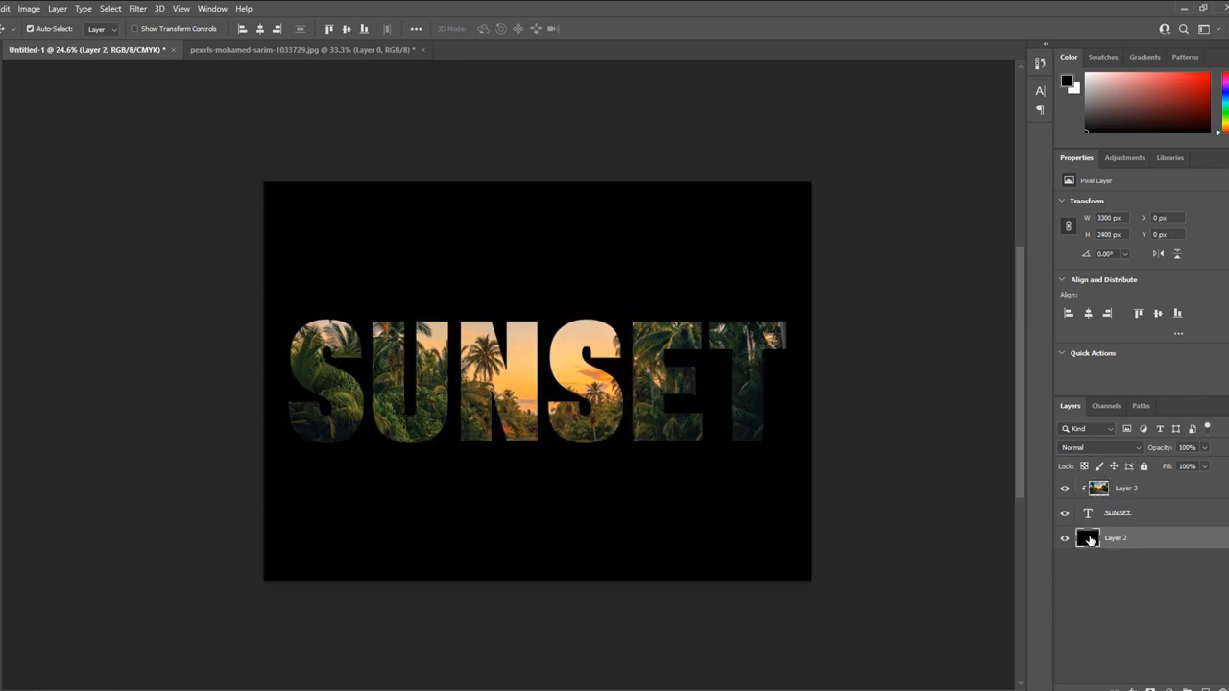
Step: Duplicate the Layer 3 photo directly above itself and clip the copy to the SUNSET text
scroll(619, 410, "up", 2)
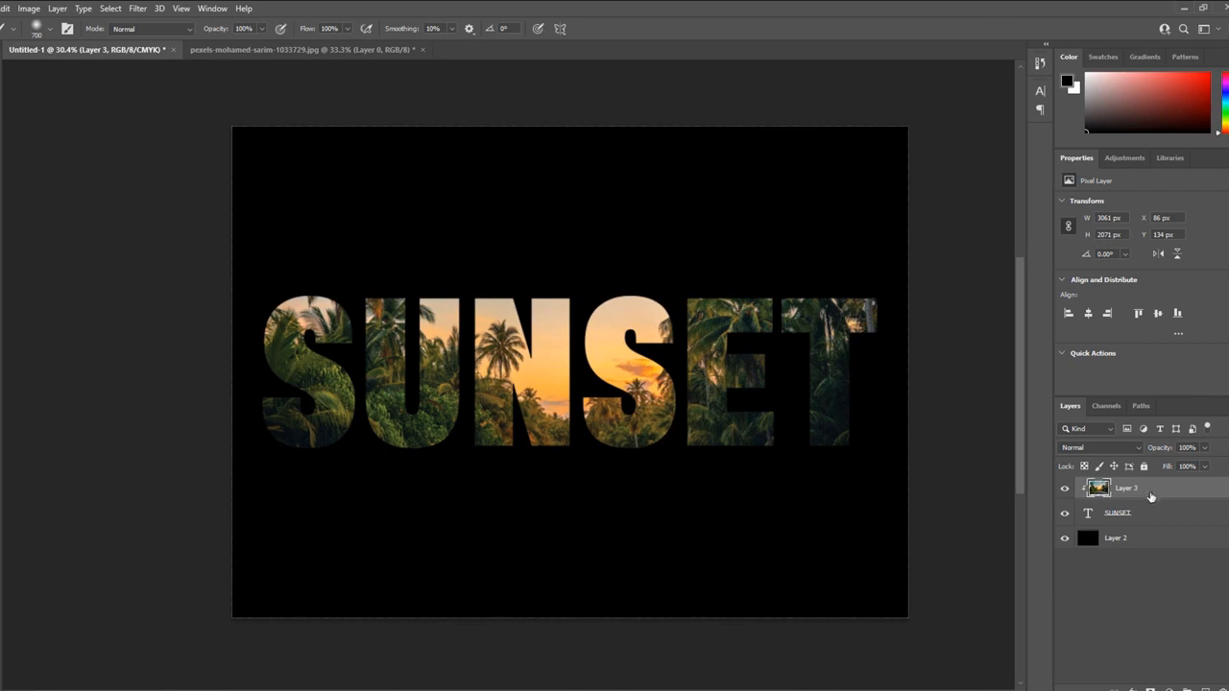
left_click_drag(1153, 492, 1150, 479)
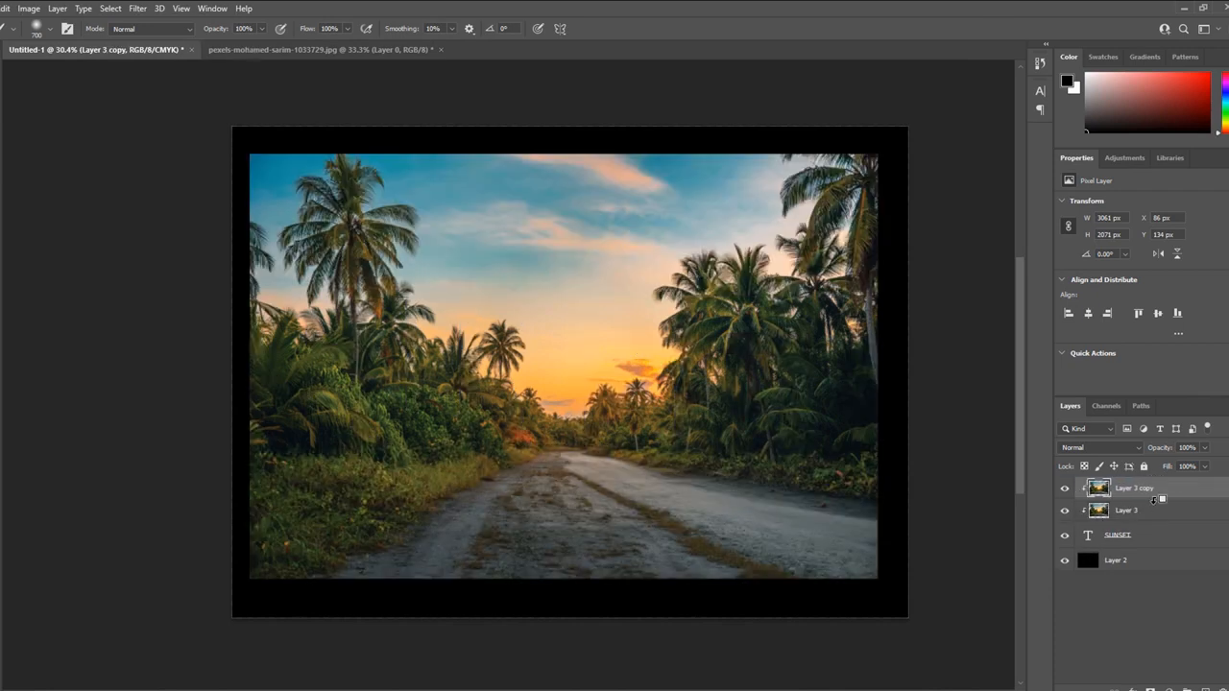
left_click(1153, 498, "alt")
Step: Try different blend modes on the Layer 3 copy, settle on Hard Light and lower the layer's opacity
left_click(1131, 447)
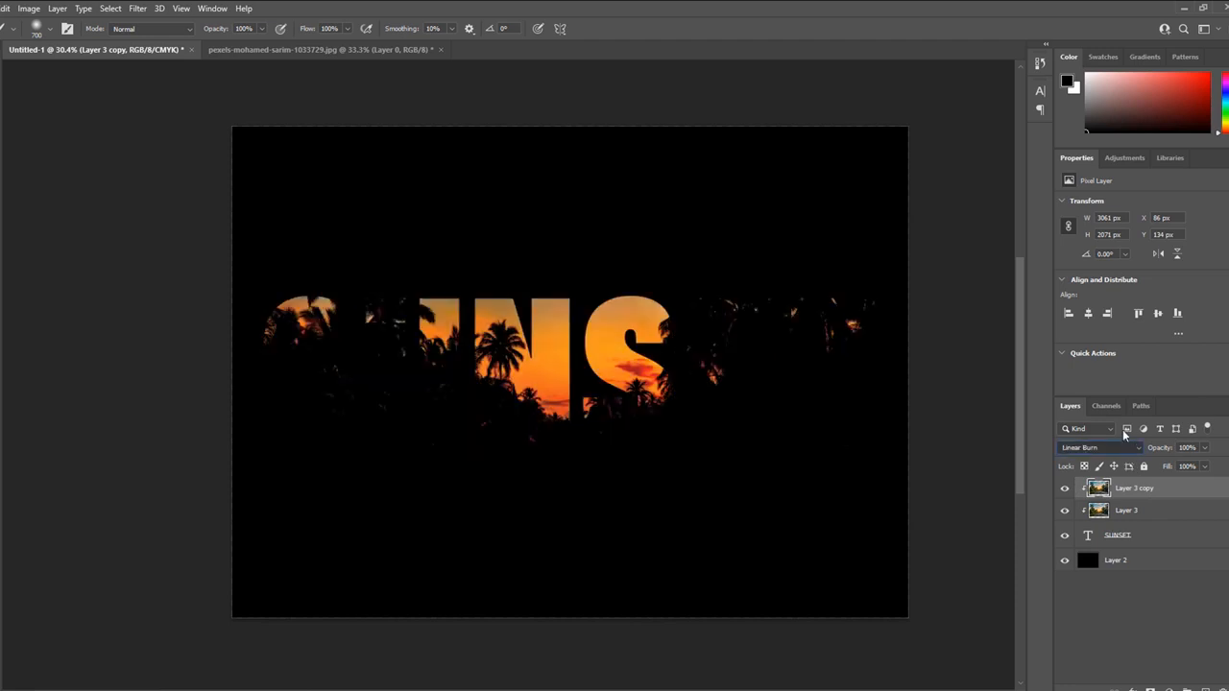
key("Down")
key("Down")
key("Down")
key("Down")
key("Down")
key("Down")
key("Down")
key("Down")
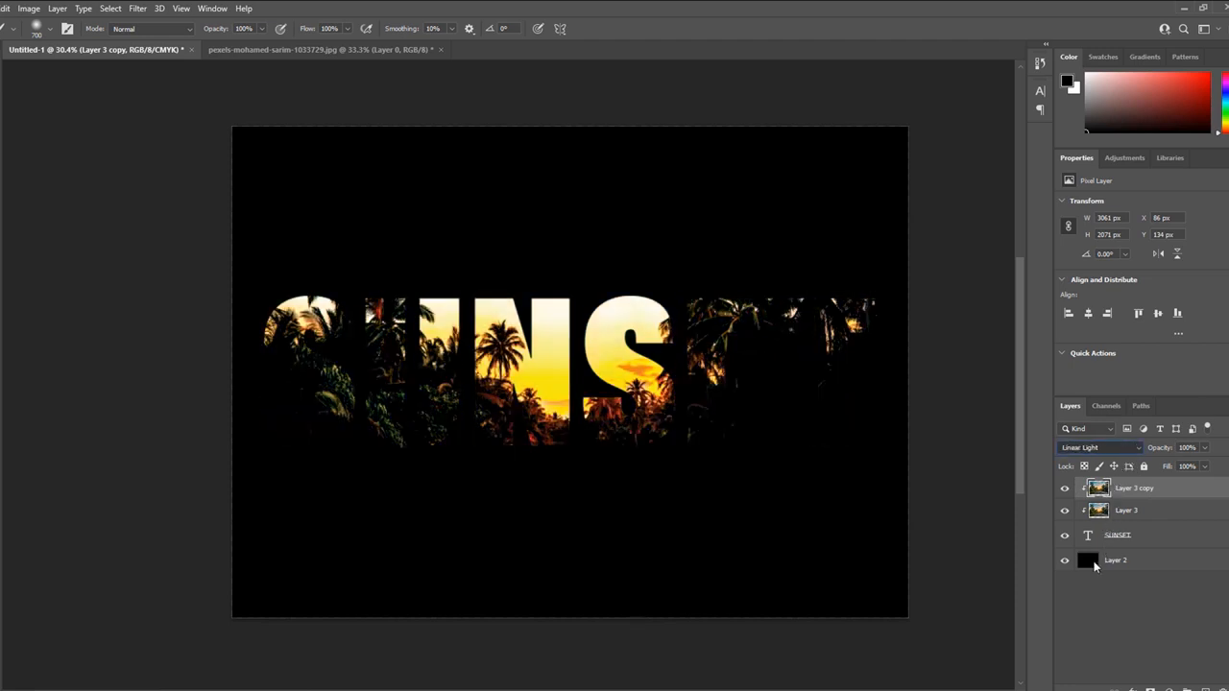
key("Down")
key("Down")
key("Down")
key("Down")
key("Down")
key("Up")
key("Up")
key("Up")
key("Up")
key("Up")
key("Up")
key("Up")
key("Up")
key("Down")
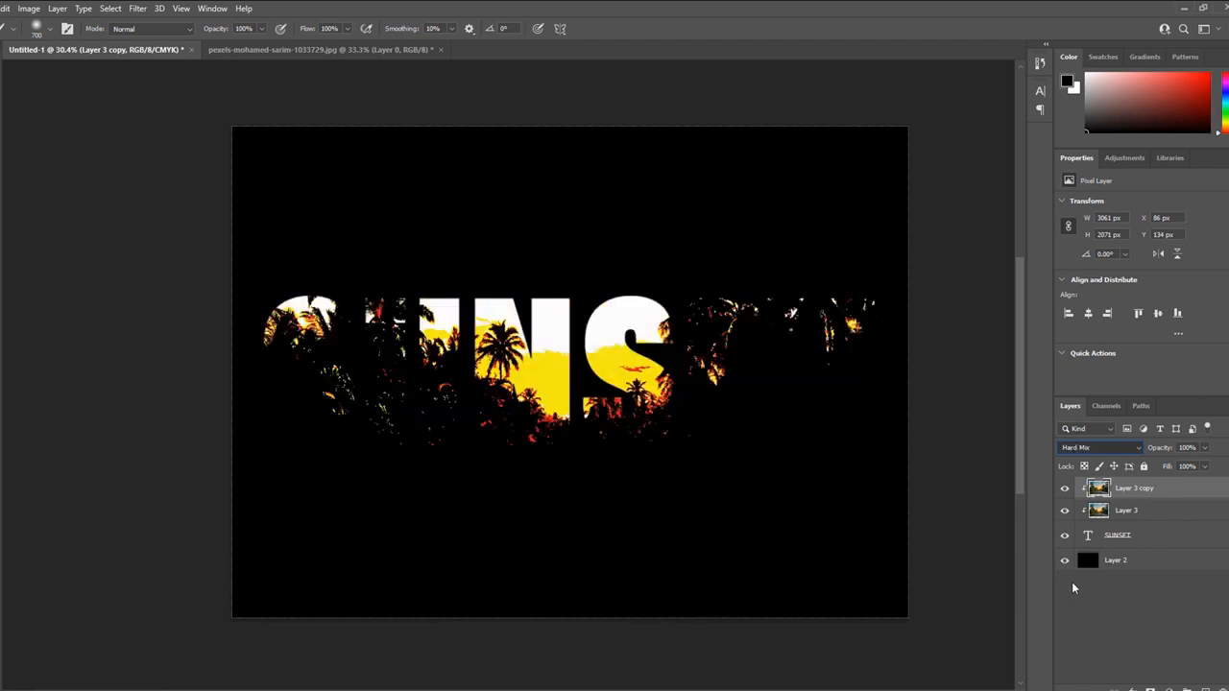
key("Up")
key("Up")
key("Up")
key("Up")
key("Up")
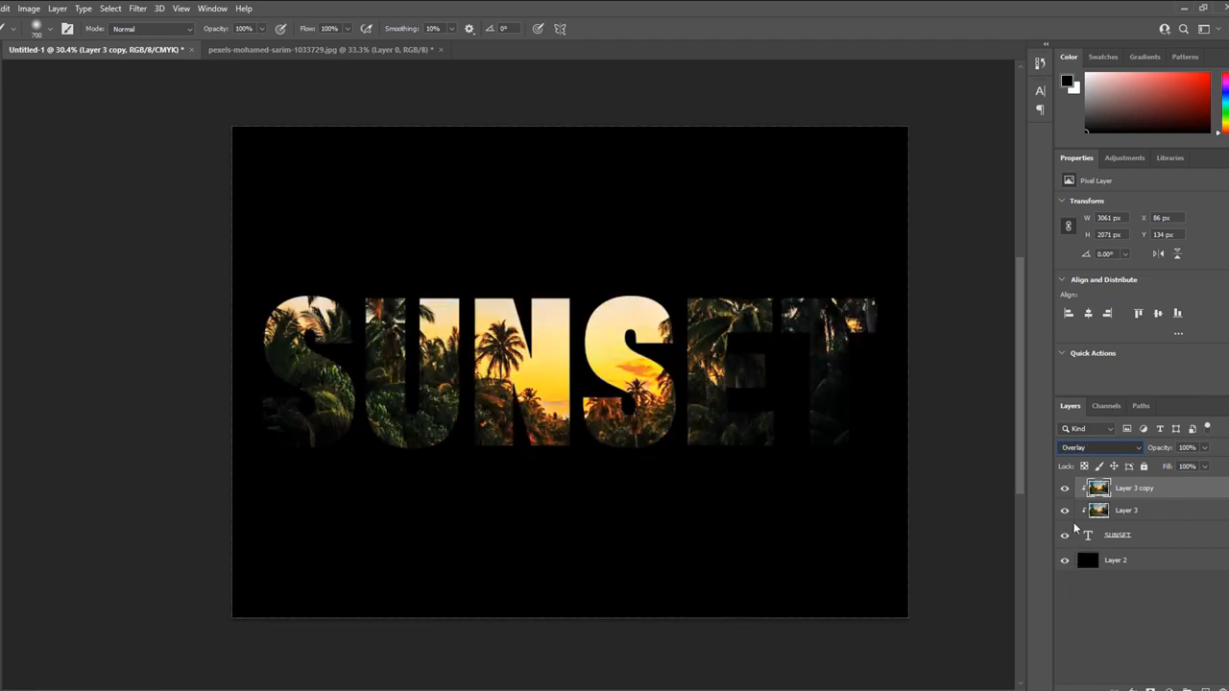
key("Down")
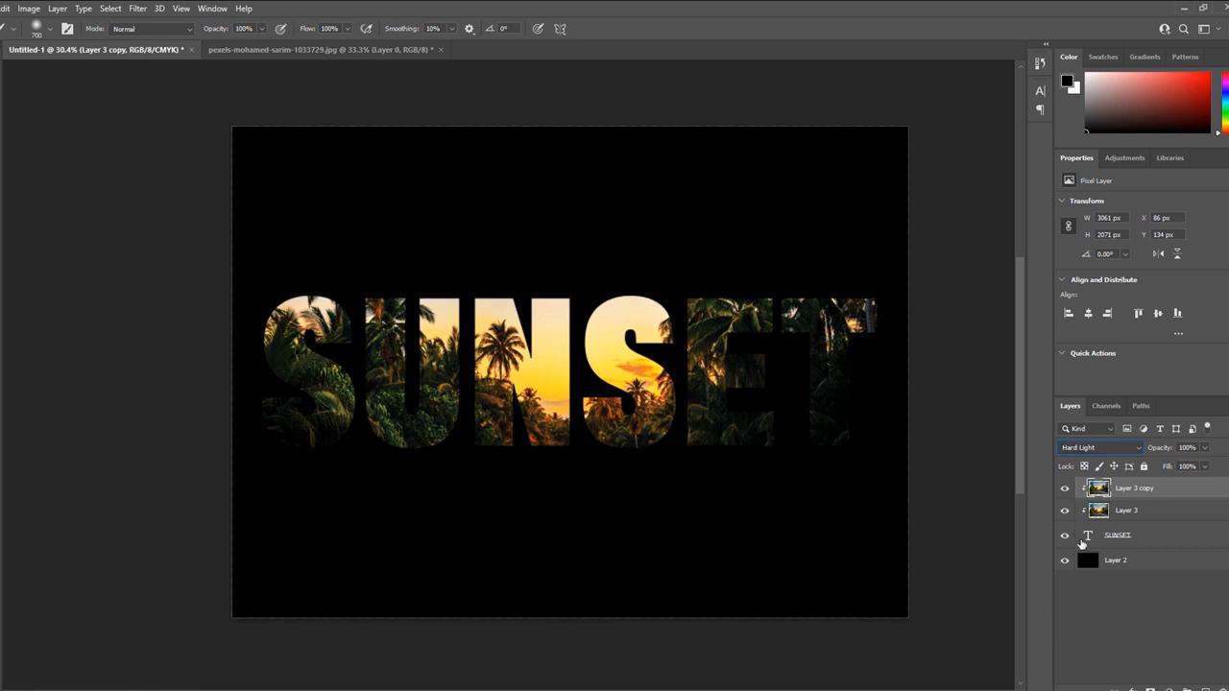
left_click_drag(1202, 452, 1143, 463)
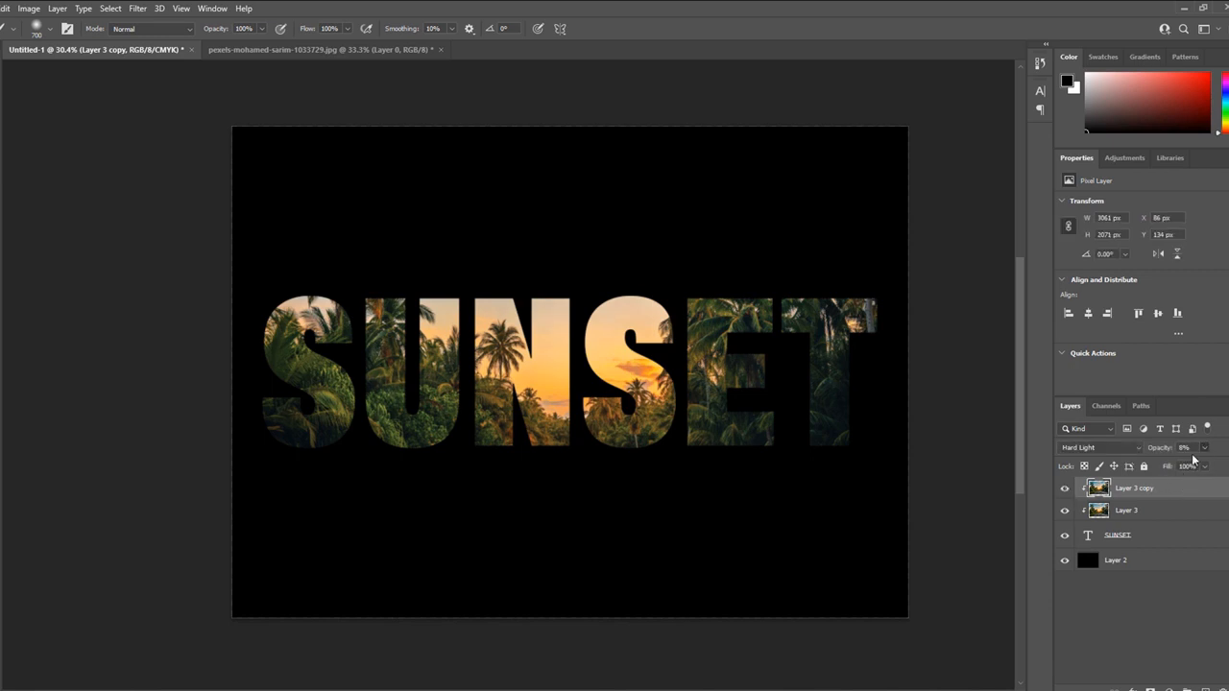
left_click_drag(1177, 464, 1179, 463)
Step: Duplicate Layer 3 to the top of the stack, shift the copy to about X 933, Y 262 px and clip it to the text
left_click(1162, 510)
left_click_drag(1157, 510, 1149, 477, "alt")
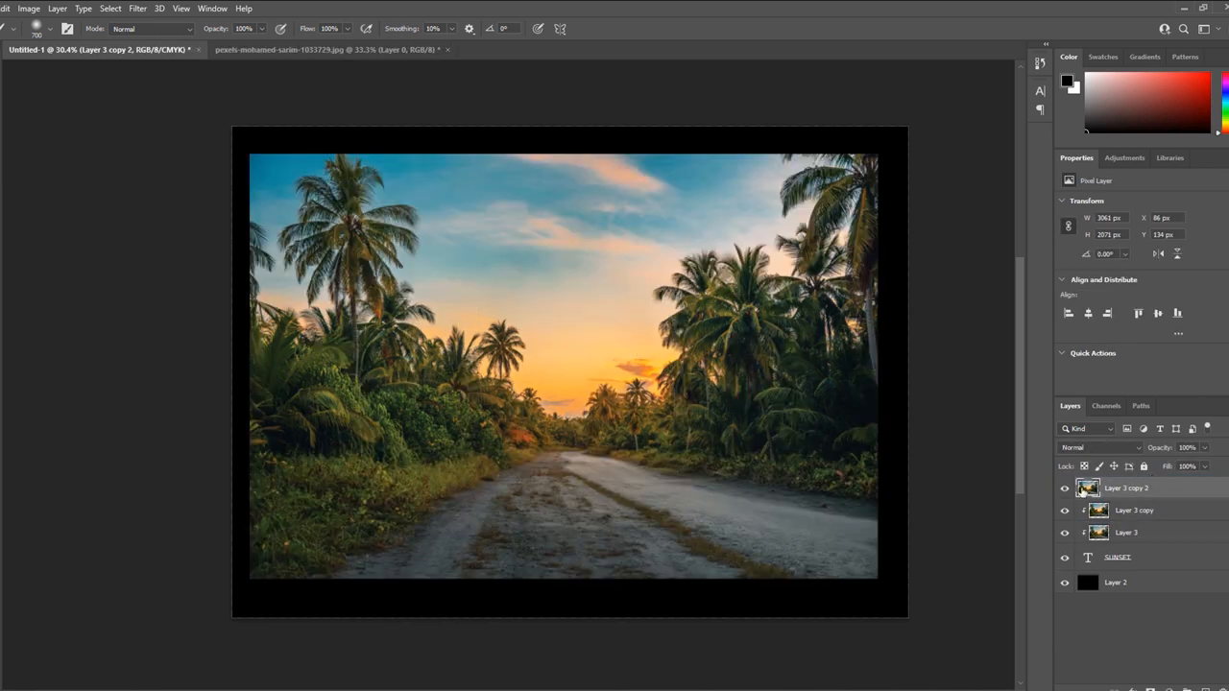
key("v")
left_click_drag(526, 282, 706, 305)
left_click(1155, 499, "alt")
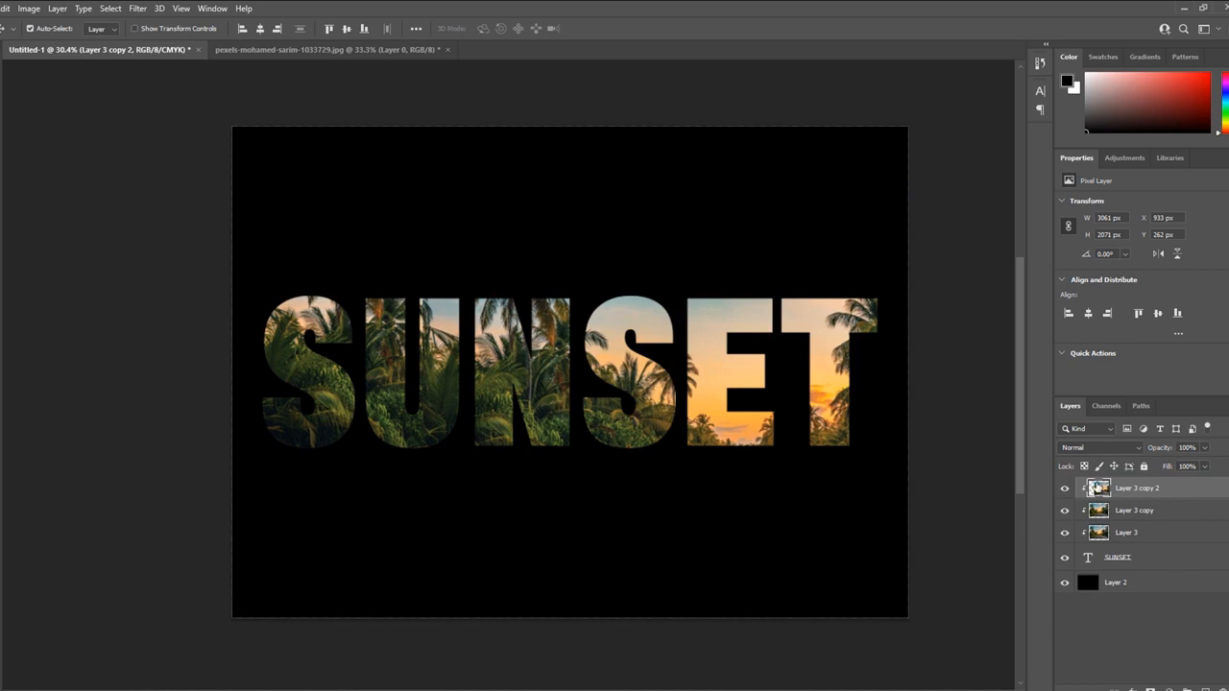
Step: Add a layer mask to the top photo copy and paint black across the whole word with a 700 px brush
left_click(1151, 688)
key("b")
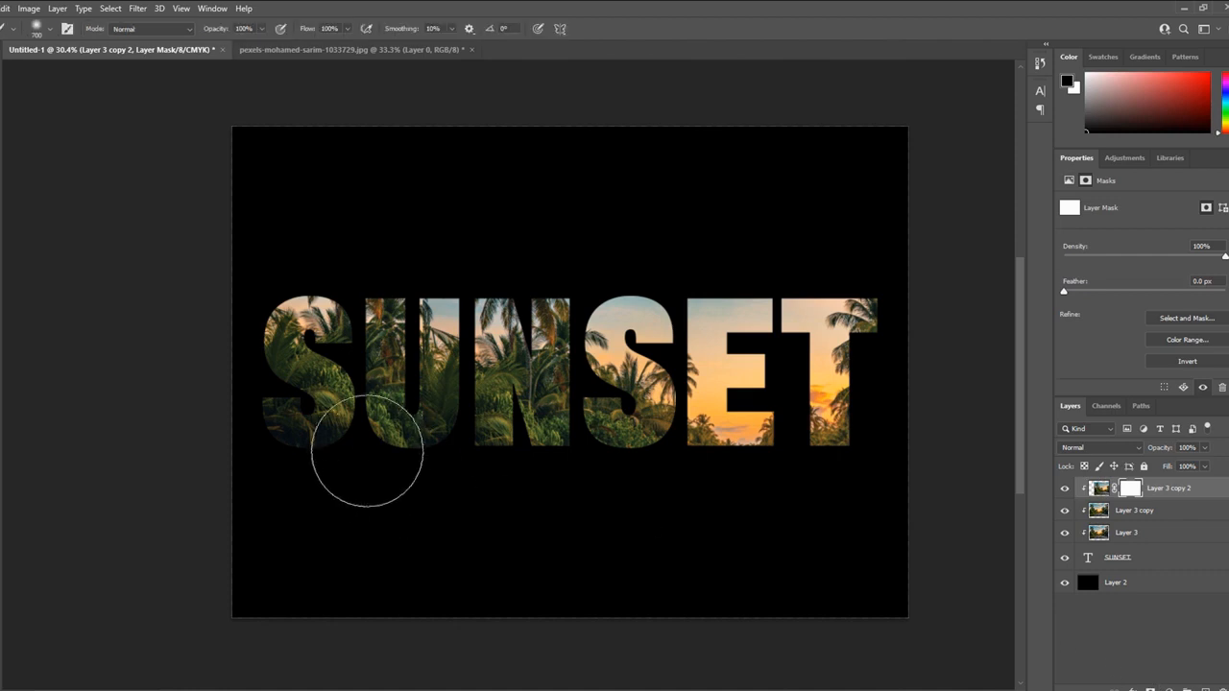
left_click(384, 354)
mouse_move(384, 353)
left_mouse_down()
mouse_move(383, 388)
mouse_move(401, 371)
mouse_move(416, 392)
mouse_move(467, 280)
mouse_move(496, 500)
mouse_move(515, 337)
mouse_move(541, 356)
mouse_move(571, 472)
mouse_move(575, 299)
mouse_move(575, 534)
mouse_move(386, 344)
mouse_move(346, 372)
mouse_move(503, 322)
mouse_move(575, 451)
mouse_move(615, 353)
mouse_move(650, 462)
mouse_move(654, 369)
mouse_move(687, 498)
mouse_move(677, 356)
mouse_move(690, 545)
mouse_move(722, 353)
mouse_move(786, 502)
mouse_move(810, 323)
mouse_move(861, 403)
mouse_move(904, 545)
mouse_move(905, 315)
mouse_move(895, 306)
mouse_move(797, 419)
mouse_move(792, 488)
mouse_move(352, 455)
mouse_move(587, 374)
mouse_move(873, 376)
mouse_move(479, 405)
mouse_move(976, 477)
left_mouse_up()
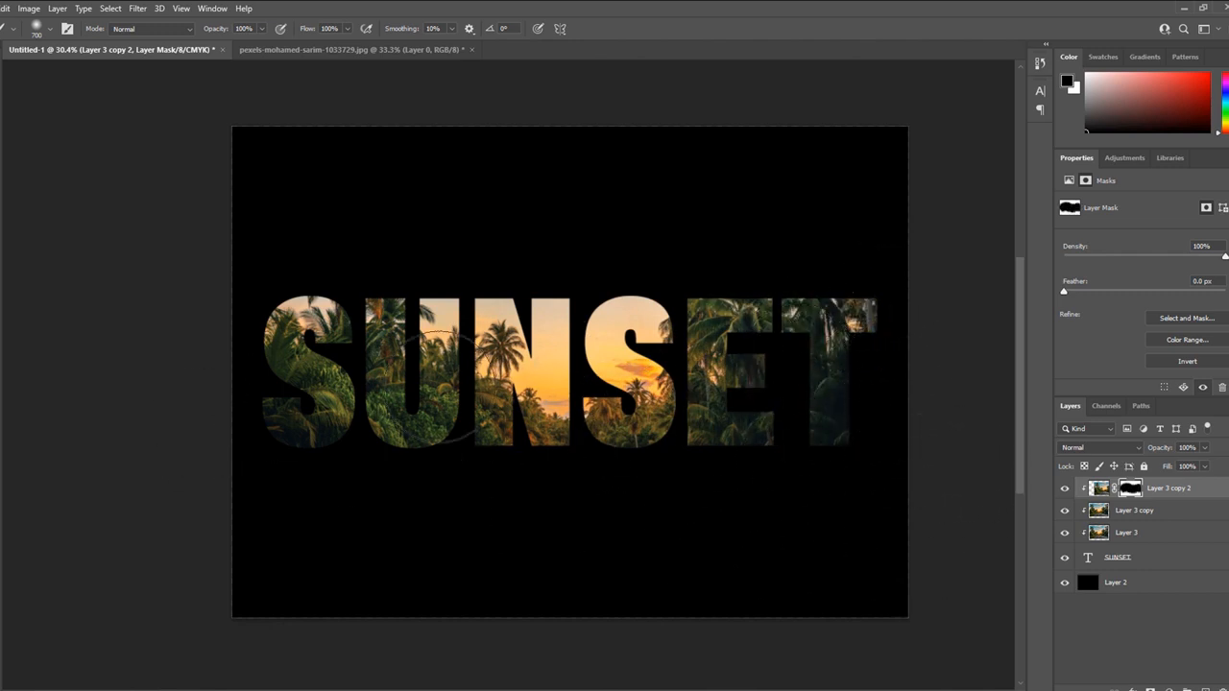
Step: Paint white on the mask with a 500 px brush at 19% opacity to partly reveal the top photo copy in the E
key("x")
key("bracketleft")
key("bracketleft")
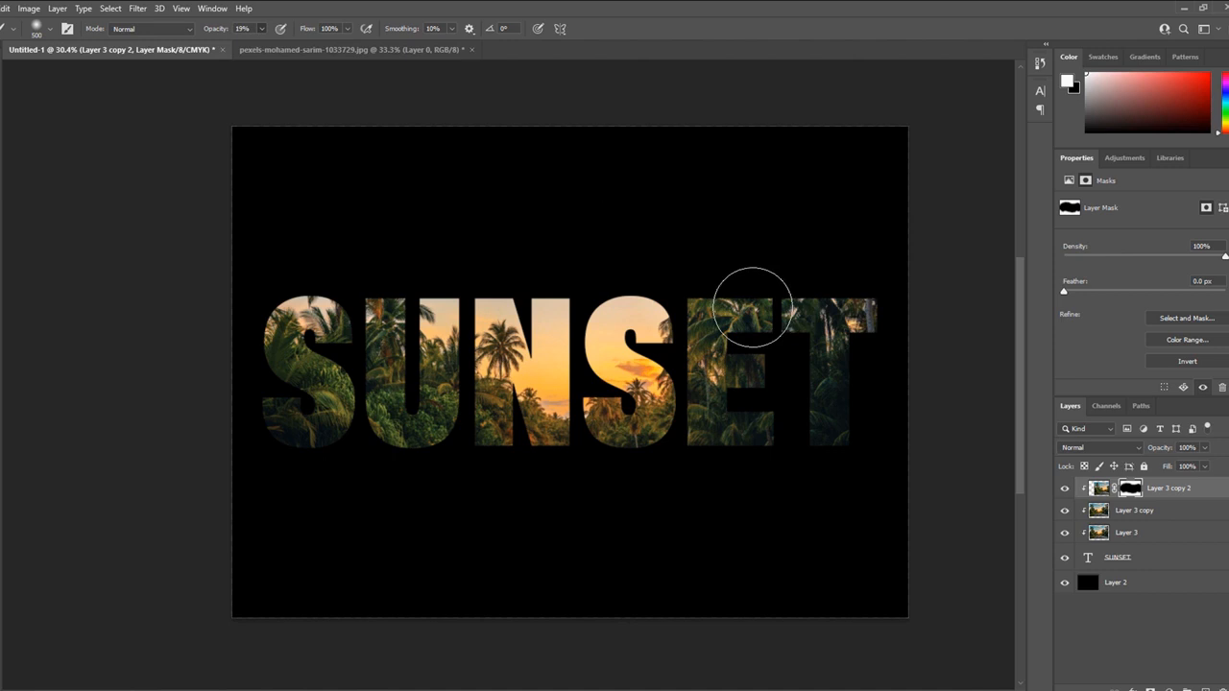
mouse_move(749, 349)
left_mouse_down()
mouse_move(747, 318)
mouse_move(754, 349)
mouse_move(758, 321)
mouse_move(771, 351)
mouse_move(770, 313)
mouse_move(772, 353)
mouse_move(788, 369)
mouse_move(776, 379)
mouse_move(761, 340)
mouse_move(750, 348)
mouse_move(764, 421)
mouse_move(755, 344)
mouse_move(770, 330)
mouse_move(787, 336)
mouse_move(795, 381)
mouse_move(791, 392)
mouse_move(760, 374)
mouse_move(750, 328)
left_mouse_up()
left_click_drag(761, 371, 760, 385)
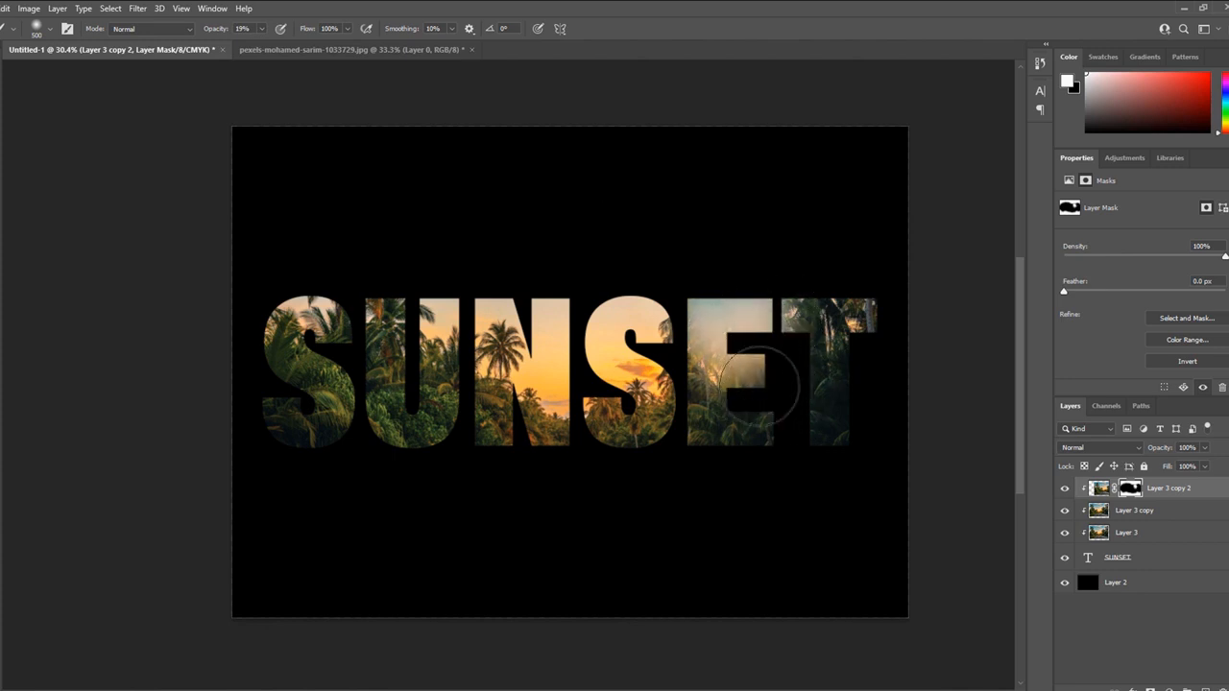
left_click_drag(742, 325, 765, 326)
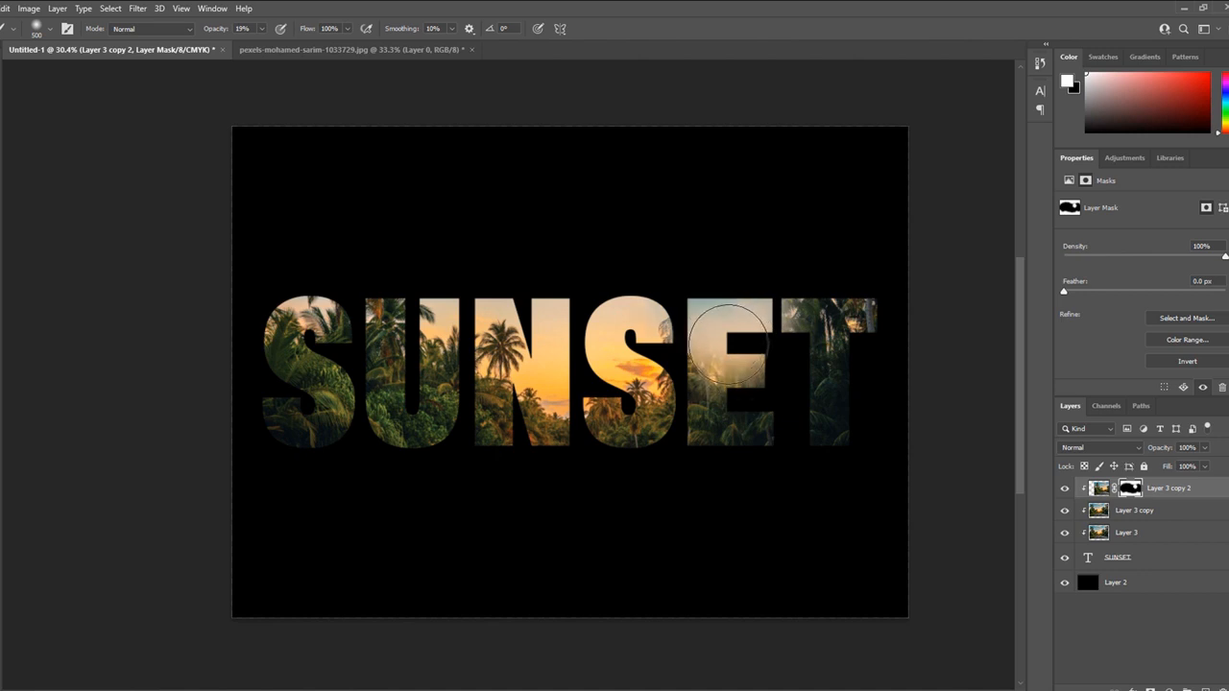
Step: Raise the brush opacity and paint white on the mask to reveal the top photo copy across the E and T
scroll(727, 338, "up", 6)
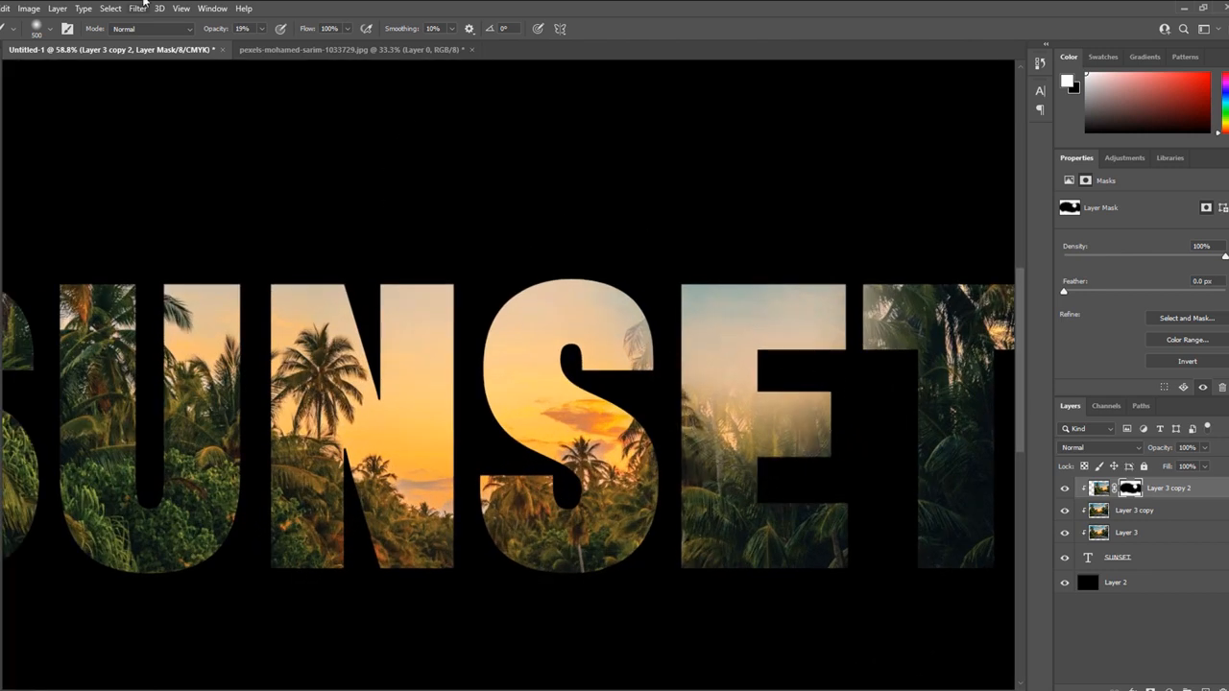
left_click_drag(269, 50, 271, 50)
mouse_move(787, 397)
left_mouse_down()
mouse_move(765, 399)
mouse_move(749, 387)
mouse_move(774, 384)
mouse_move(768, 370)
mouse_move(727, 356)
mouse_move(760, 401)
left_mouse_up()
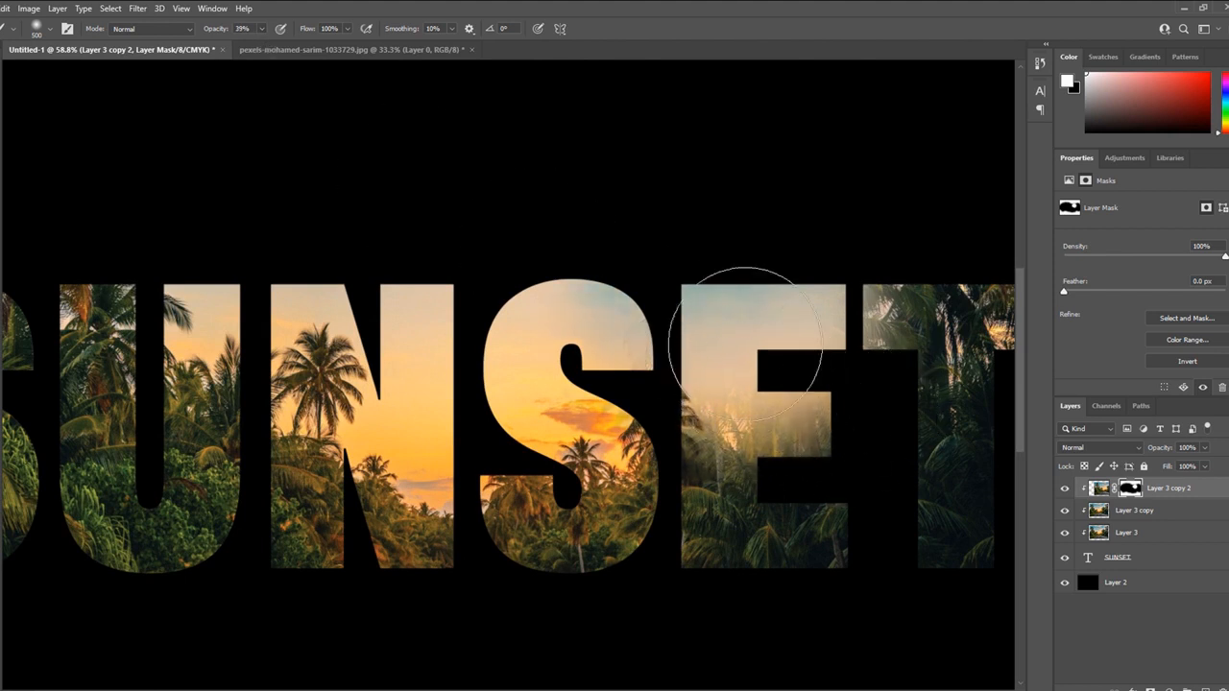
left_click_drag(695, 240, 412, 240)
mouse_move(864, 384)
left_mouse_down()
mouse_move(682, 345)
mouse_move(762, 379)
mouse_move(605, 341)
mouse_move(848, 362)
mouse_move(708, 341)
mouse_move(773, 356)
mouse_move(884, 446)
mouse_move(826, 413)
mouse_move(778, 420)
mouse_move(710, 342)
mouse_move(744, 493)
mouse_move(757, 657)
mouse_move(756, 394)
mouse_move(772, 453)
mouse_move(775, 642)
mouse_move(753, 506)
mouse_move(720, 665)
mouse_move(608, 523)
mouse_move(601, 673)
mouse_move(575, 442)
mouse_move(555, 647)
mouse_move(555, 481)
mouse_move(542, 541)
mouse_move(540, 484)
mouse_move(540, 538)
mouse_move(562, 528)
mouse_move(556, 636)
mouse_move(542, 649)
mouse_move(569, 679)
mouse_move(607, 655)
mouse_move(589, 607)
mouse_move(593, 446)
mouse_move(596, 475)
mouse_move(627, 508)
mouse_move(625, 543)
mouse_move(602, 566)
mouse_move(604, 427)
mouse_move(624, 447)
mouse_move(710, 587)
left_mouse_up()
scroll(710, 537, "down", 4)
scroll(645, 576, "up", 4)
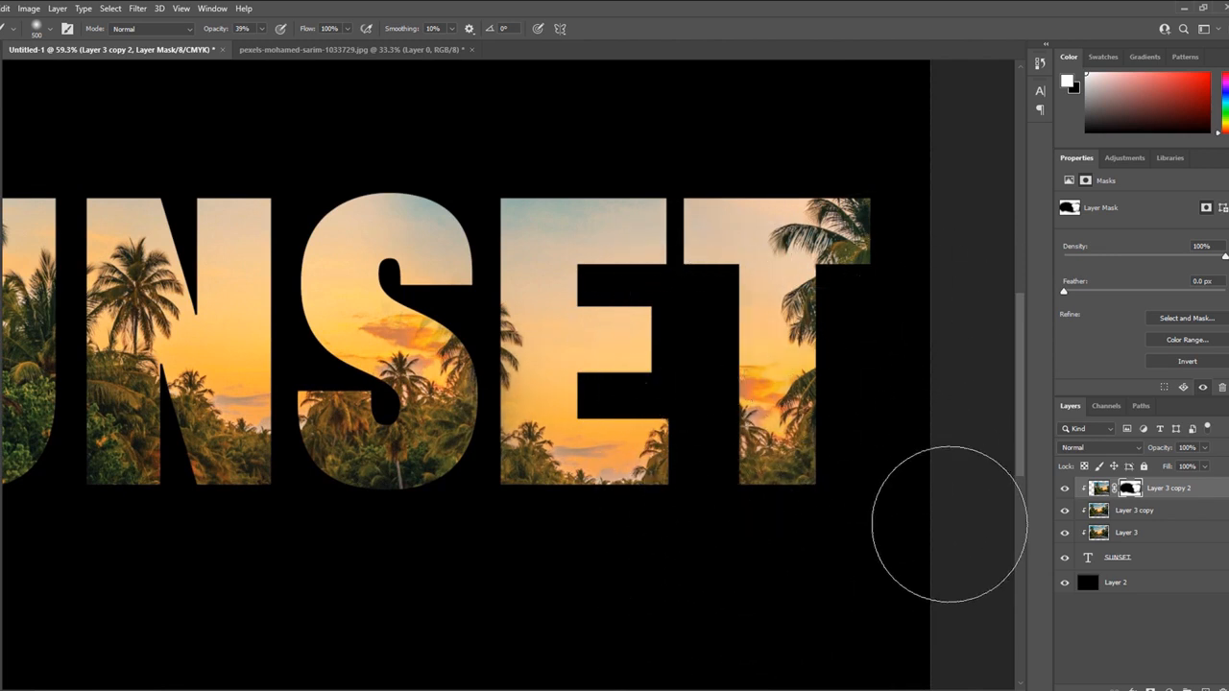
Step: Move the top photo copy to about X 985, Y 91 px so its treeline sits higher in the letters
scroll(912, 533, "down", 2)
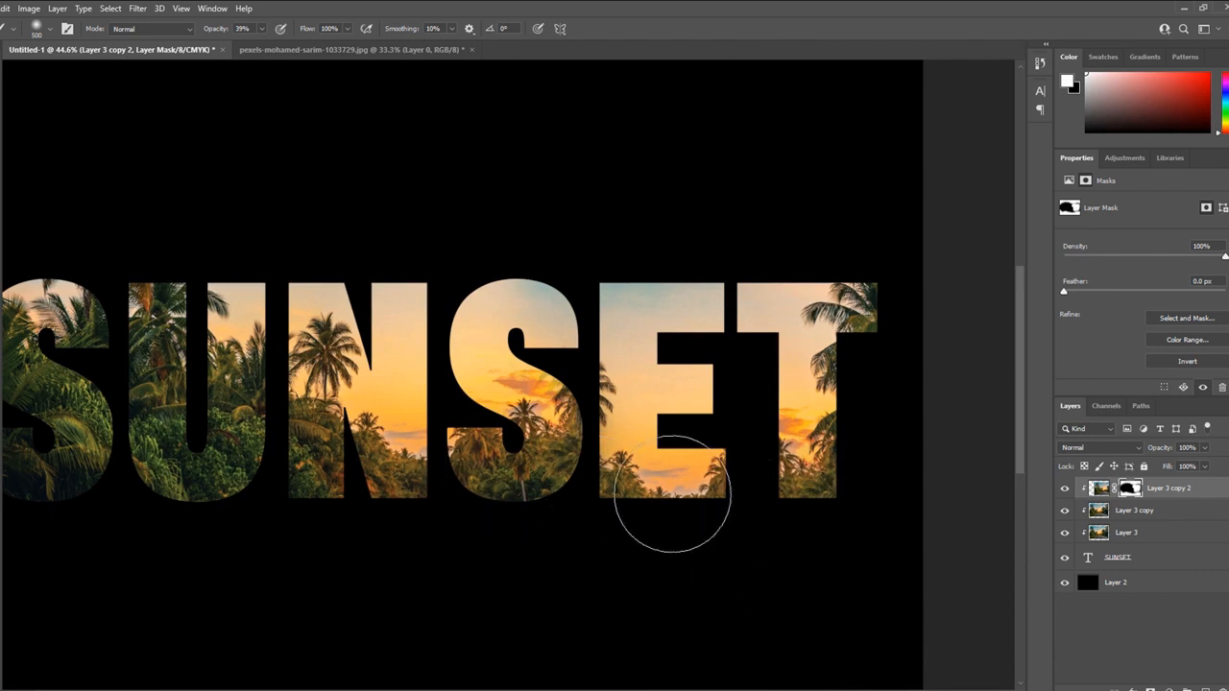
key("v")
left_click(1097, 488)
left_click_drag(812, 460, 821, 412)
Step: Try to flip the top photo copy horizontally
key("ctrl+t")
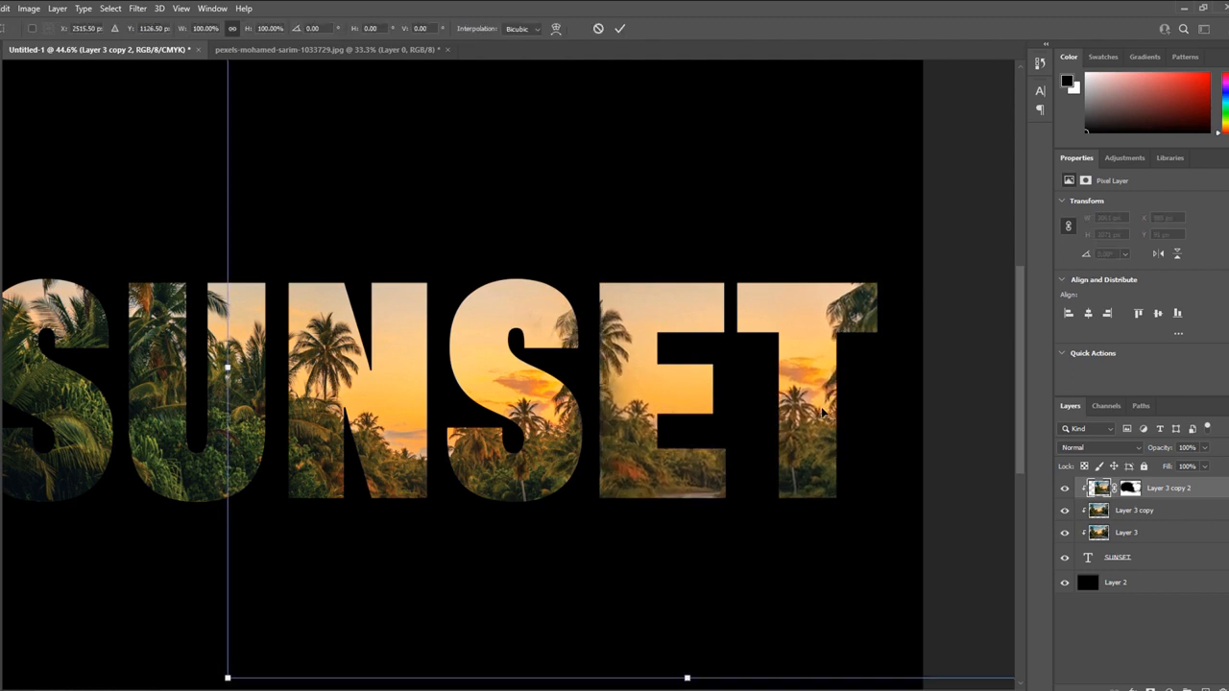
left_click(890, 654)
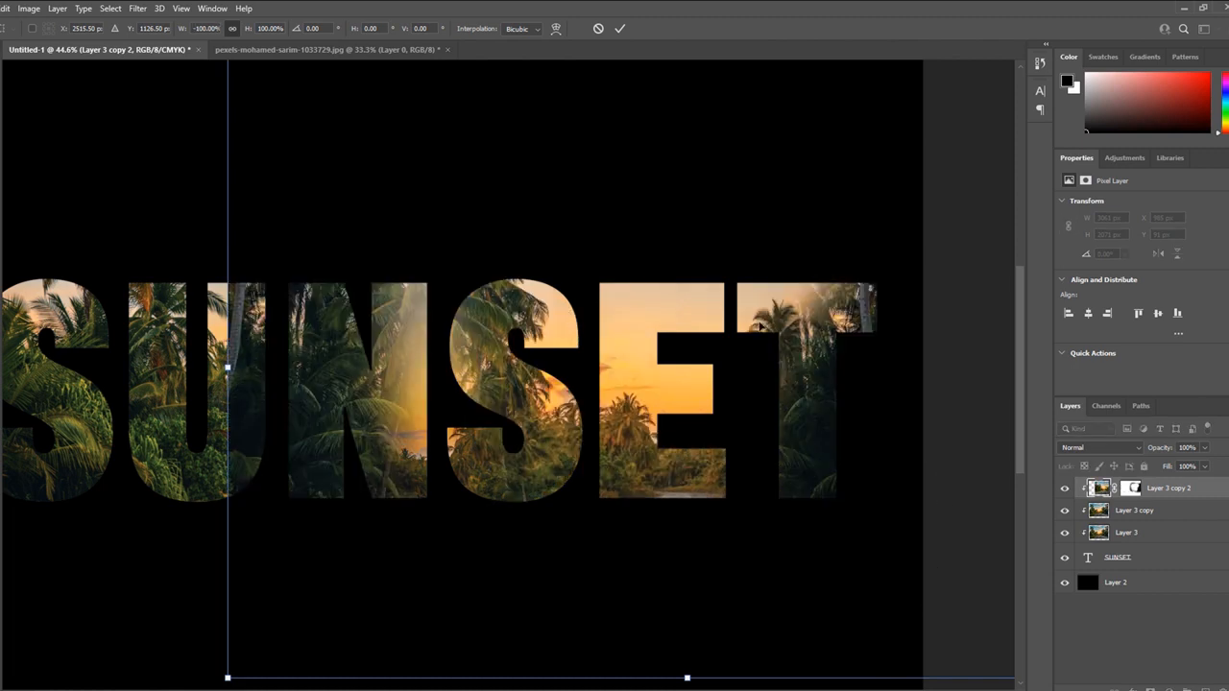
key("ctrl+z")
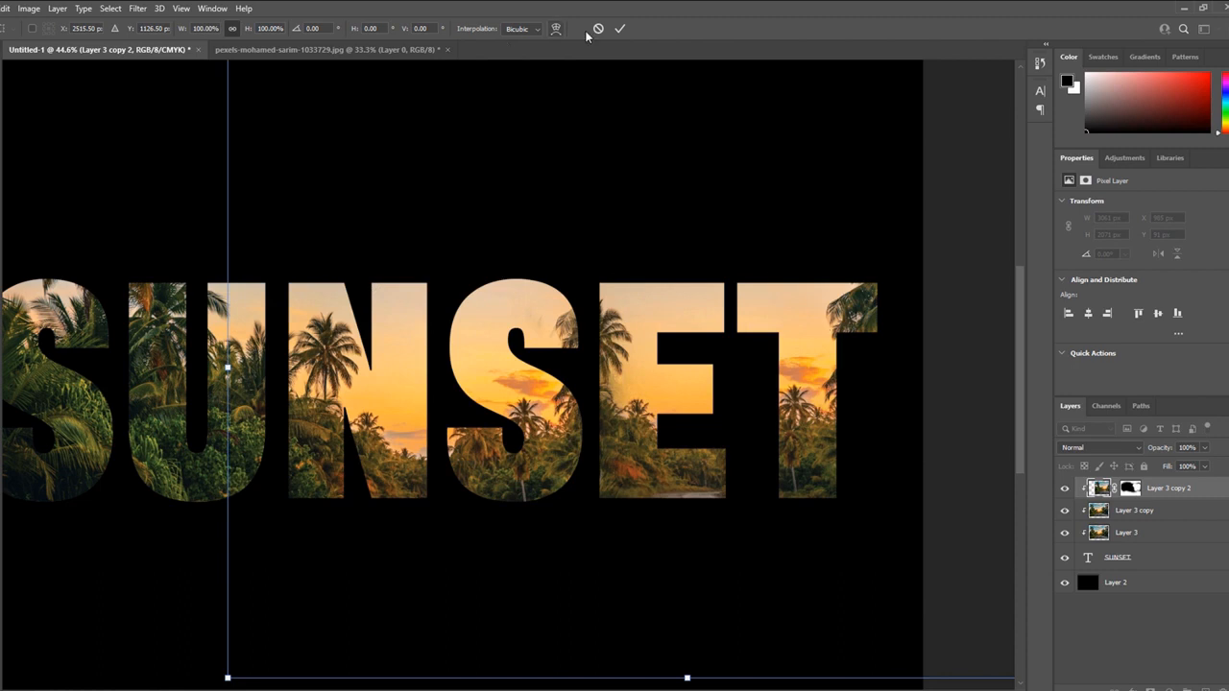
left_click(619, 28)
Step: Move the top photo copy left to about X 805 px so its right-hand palms fill the T
scroll(829, 321, "down", 5)
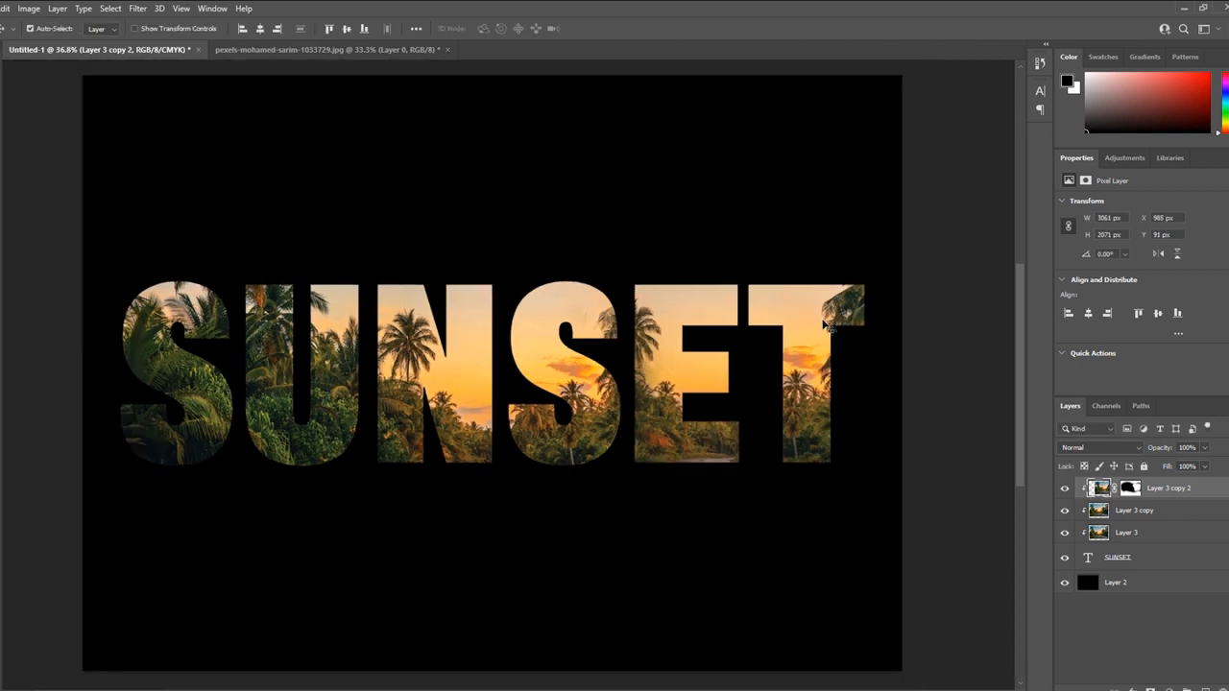
scroll(720, 404, "up", 6)
left_click_drag(702, 438, 738, 465)
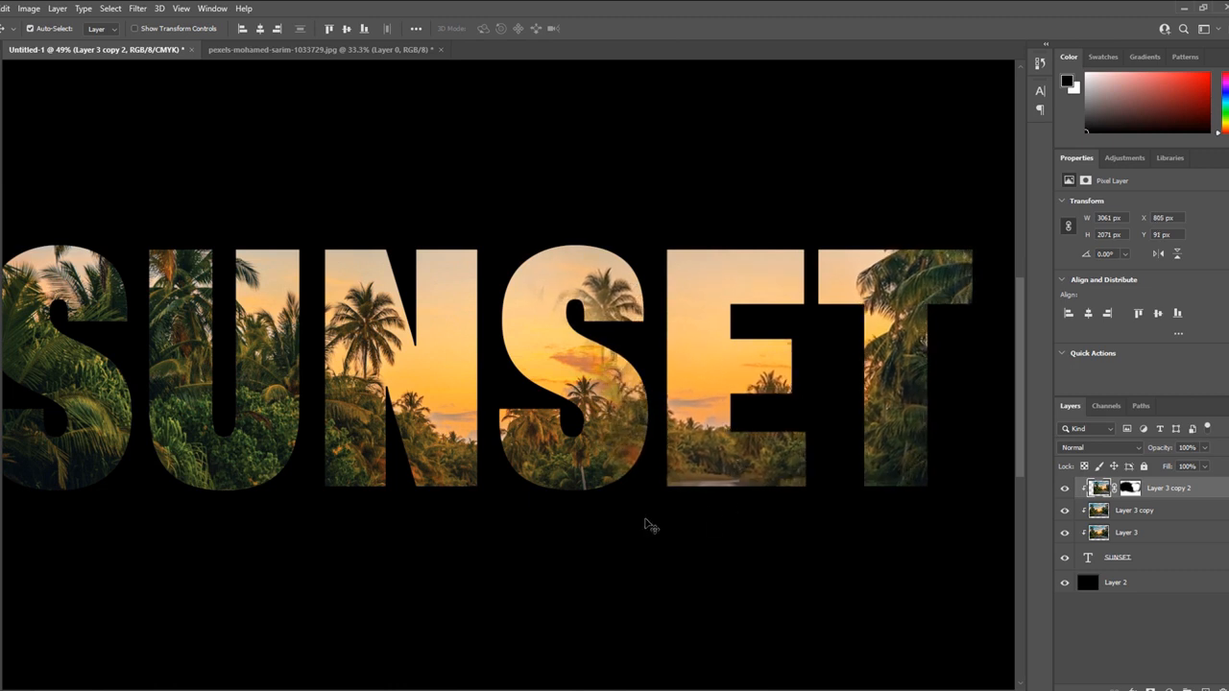
Step: Paint on the top photo copy's layer mask with a large soft brush to clear the ghosted palms from the second S
scroll(711, 517, "down", 2)
left_click(1129, 488)
key("b")
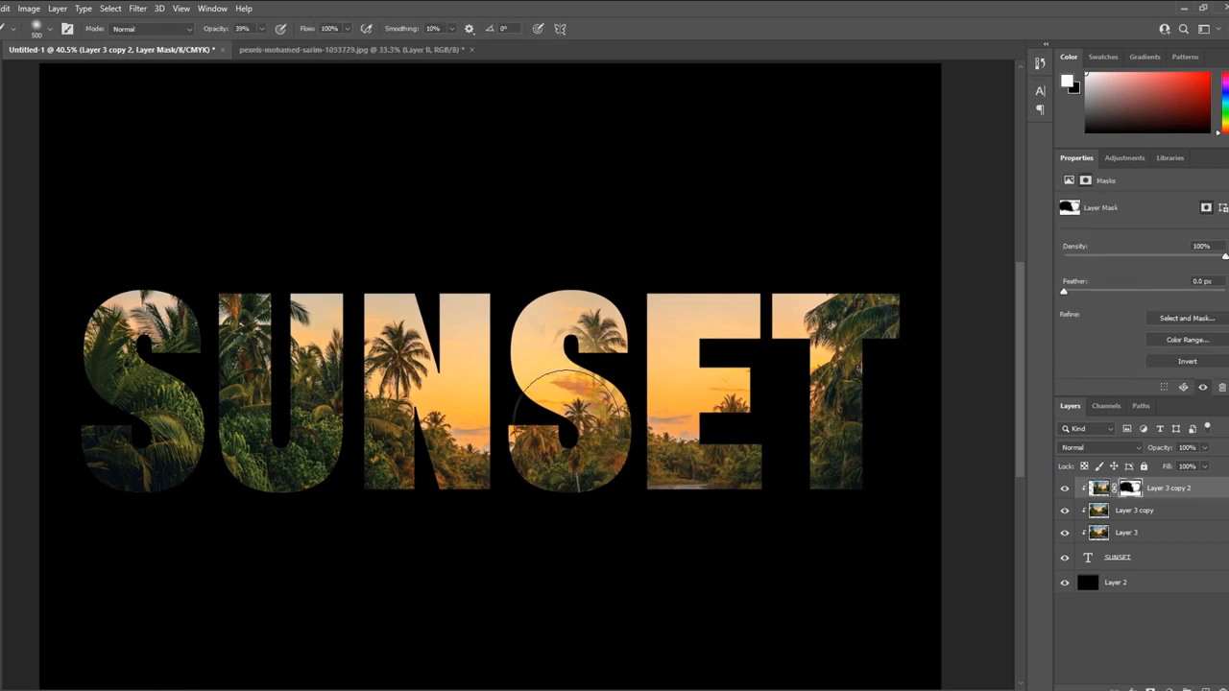
mouse_move(625, 338)
left_mouse_down()
mouse_move(630, 444)
mouse_move(629, 317)
mouse_move(609, 380)
mouse_move(625, 452)
mouse_move(613, 356)
mouse_move(628, 322)
mouse_move(621, 449)
mouse_move(602, 326)
mouse_move(604, 373)
mouse_move(602, 350)
mouse_move(618, 340)
mouse_move(617, 528)
mouse_move(616, 331)
mouse_move(607, 447)
left_mouse_up()
Step: Swap the mask painting colour, reduce the brush to 250 px and blend the seam along the E's upper-left side
key("x")
key("bracketleft")
key("bracketleft")
key("bracketleft")
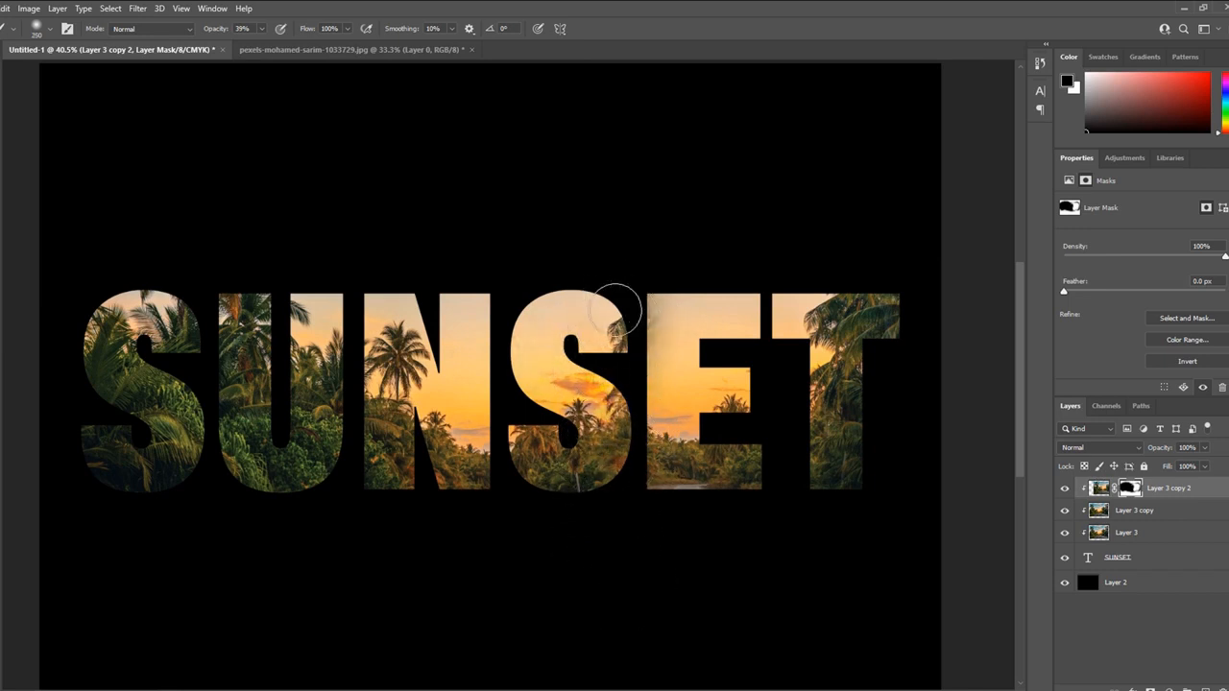
left_click_drag(689, 315, 677, 309)
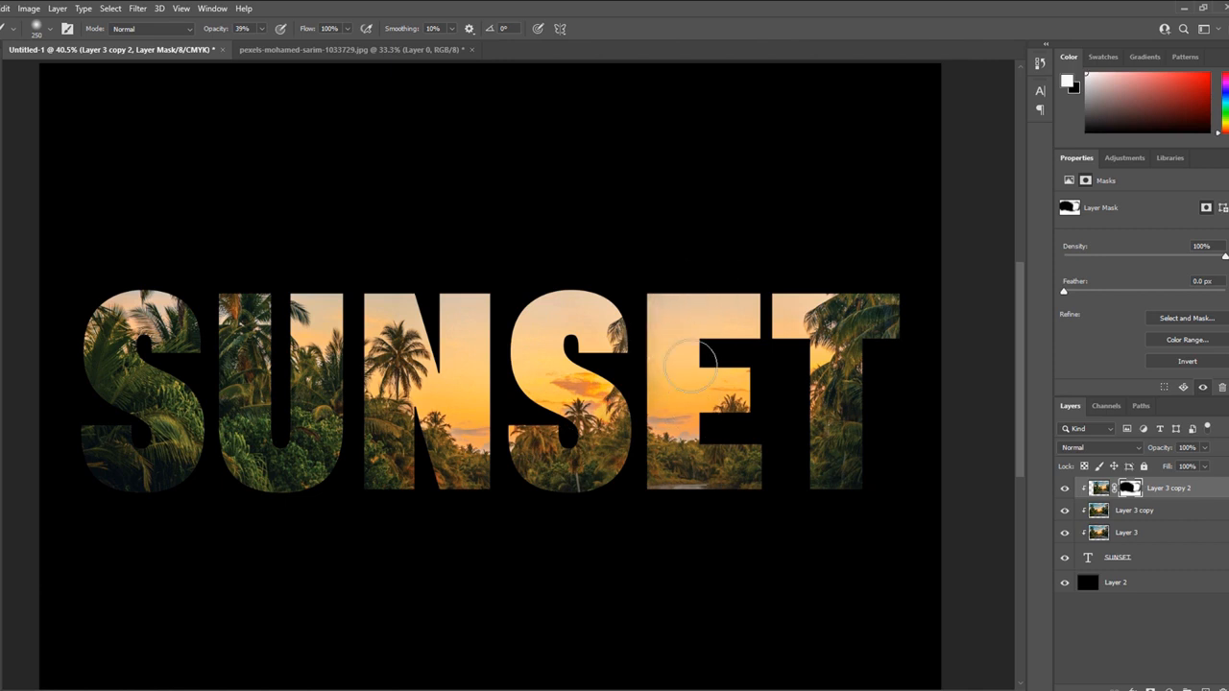
scroll(662, 336, "up", 6)
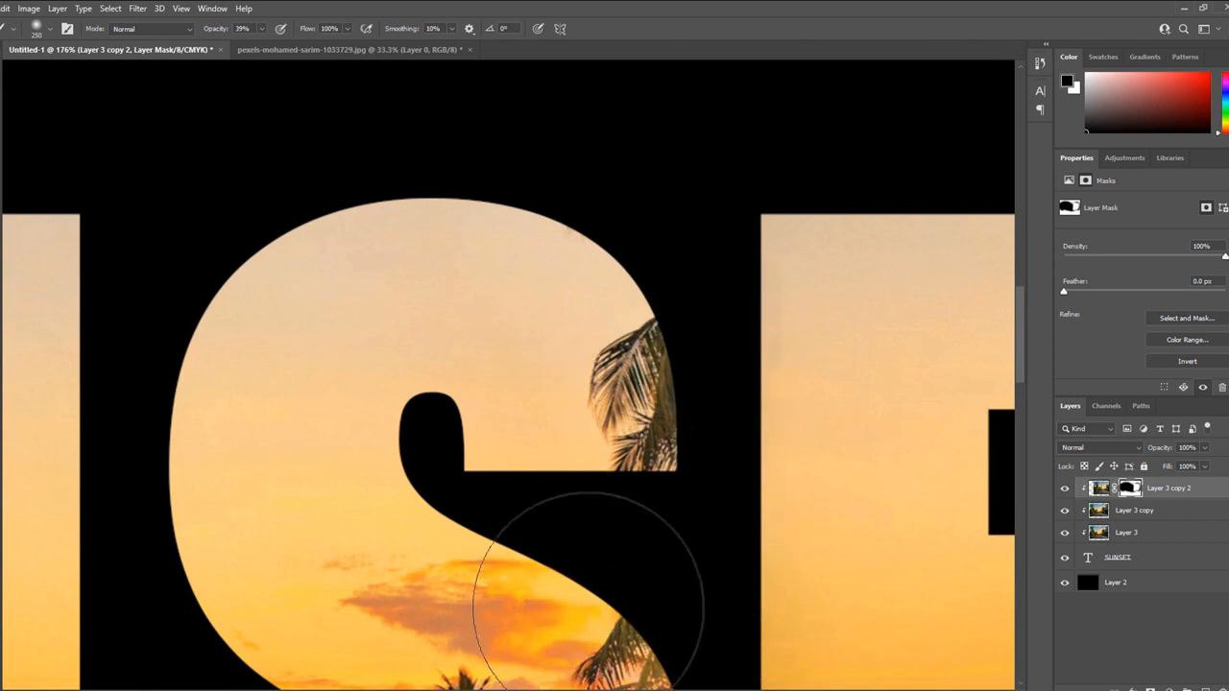
scroll(569, 514, "down", 3)
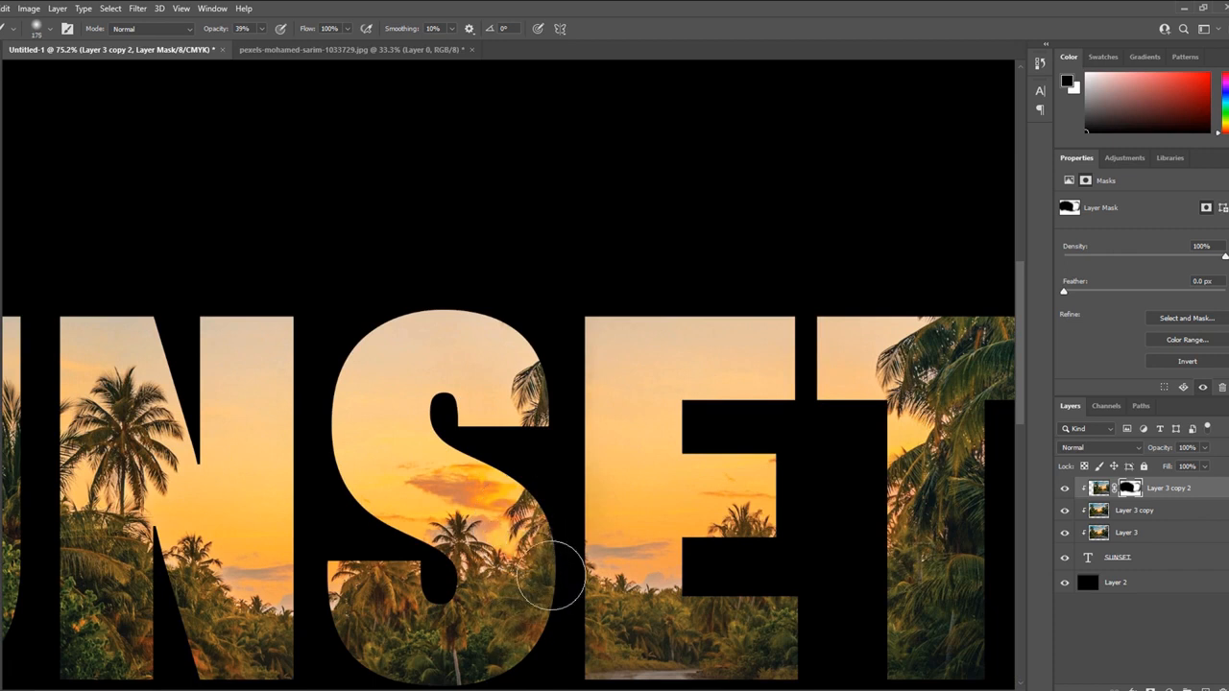
scroll(477, 562, "down", 5)
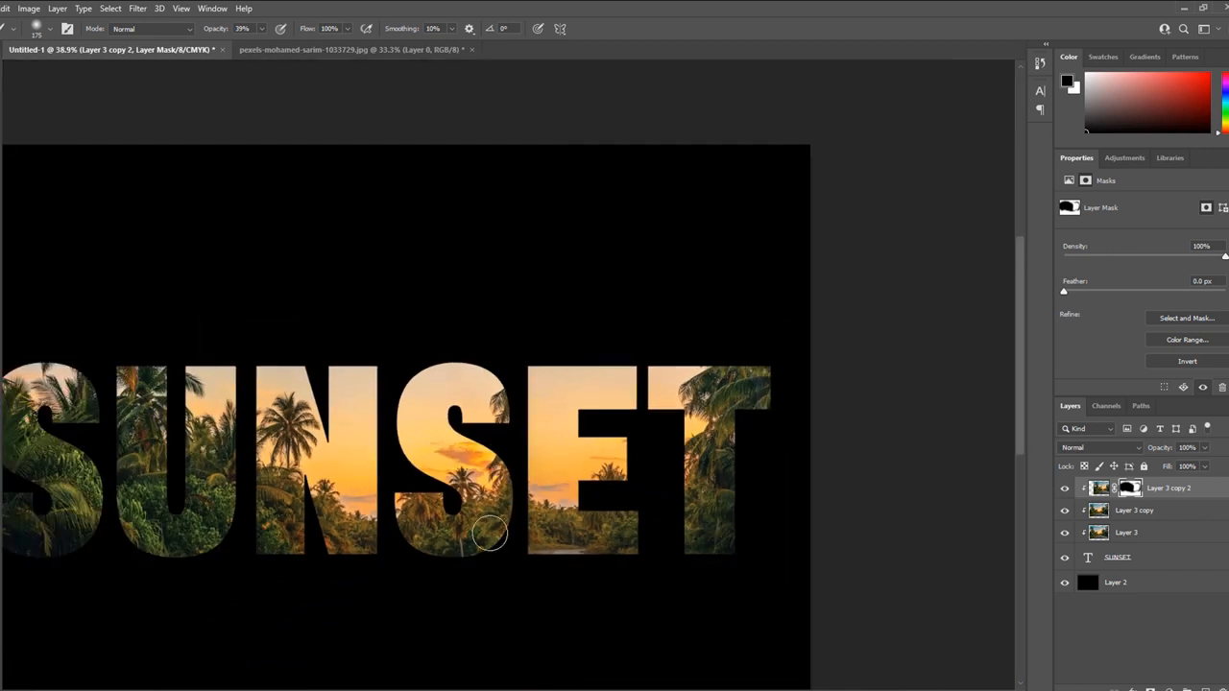
scroll(486, 531, "up", 3)
scroll(664, 605, "down", 4)
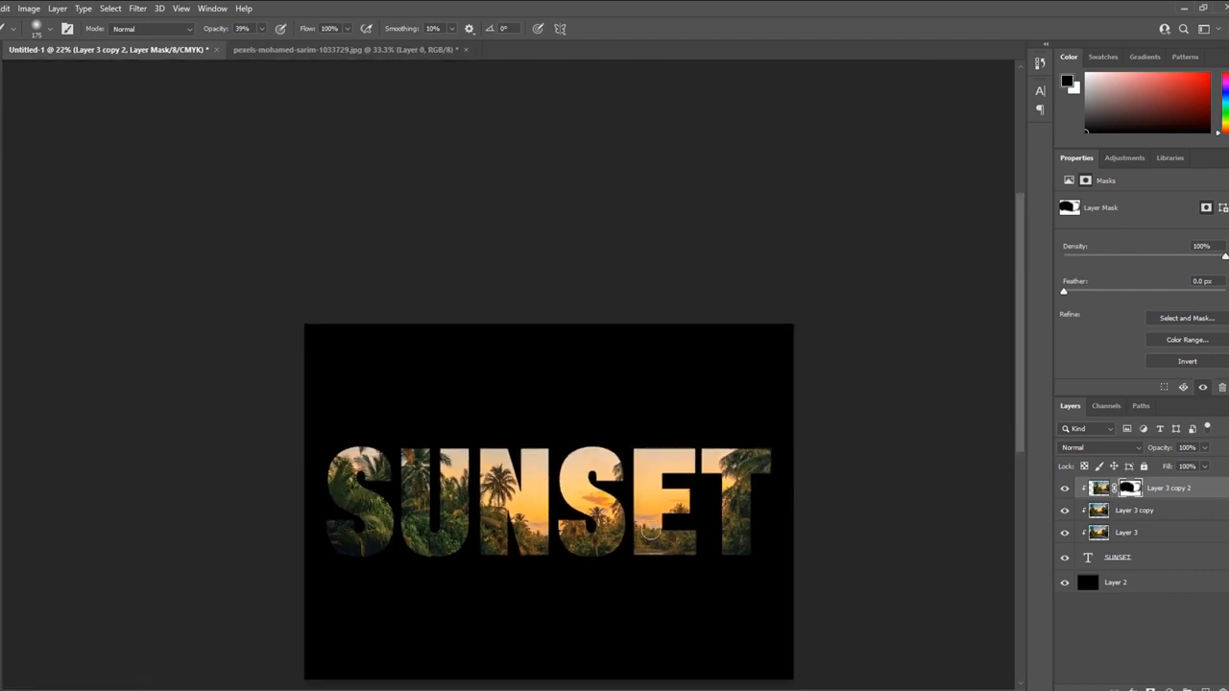